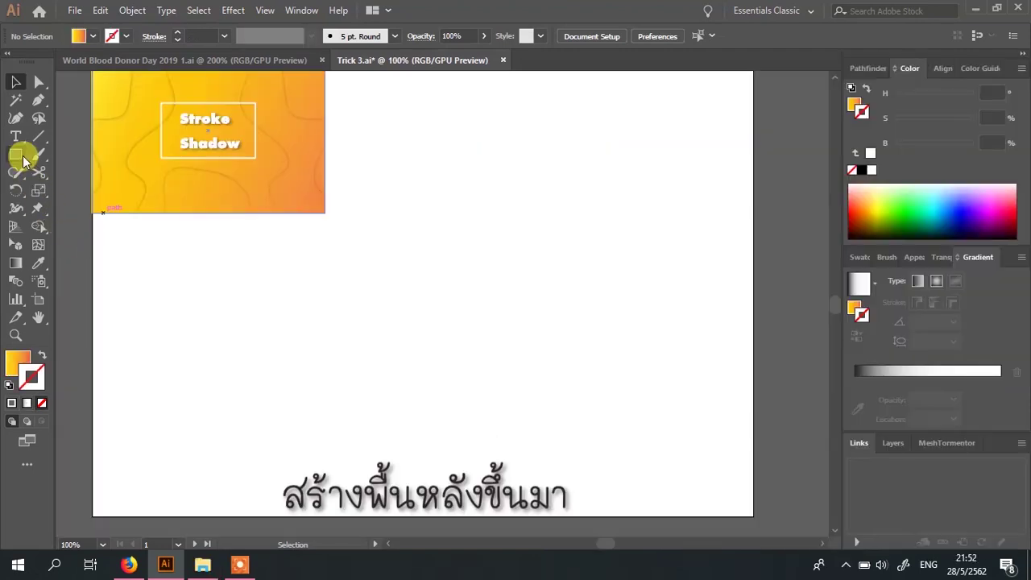
# - Draw a large rectangle in the empty artboard area and fill it solid orange
pyautogui.click(22, 160)
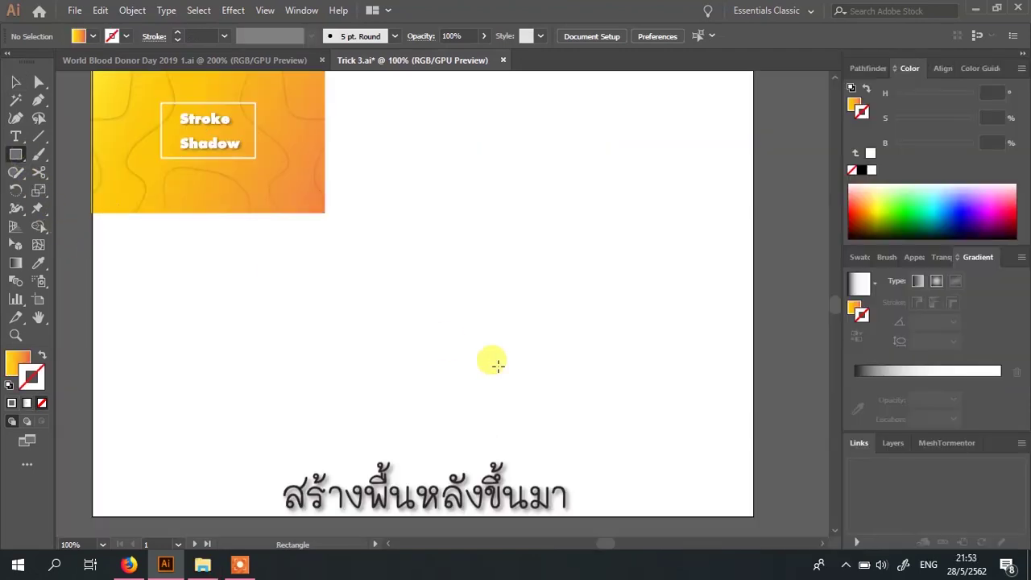
pyautogui.moveTo(362, 264); pyautogui.dragTo(694, 460)
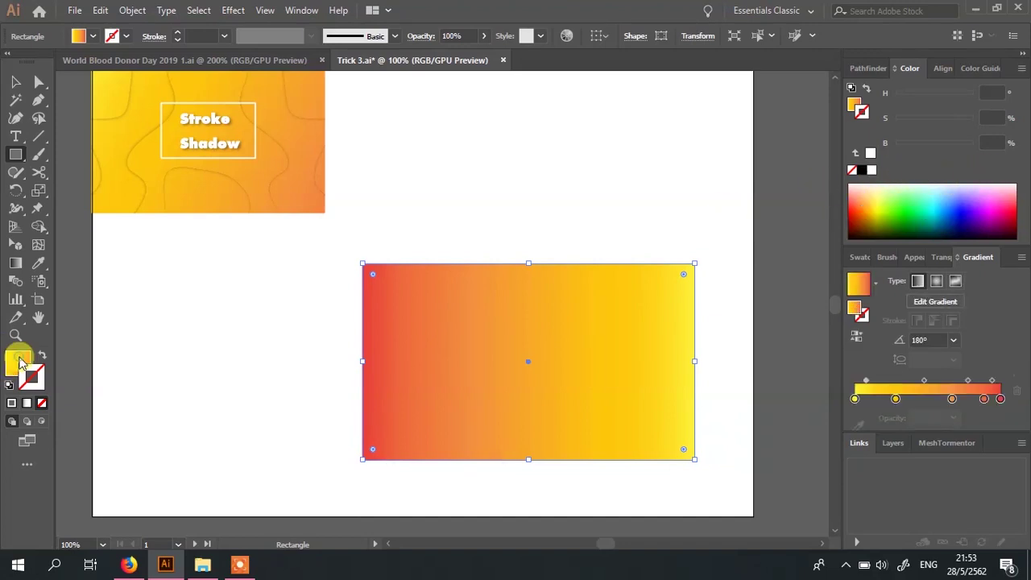
pyautogui.click(859, 192)
pyautogui.press('v')
pyautogui.click(658, 199)
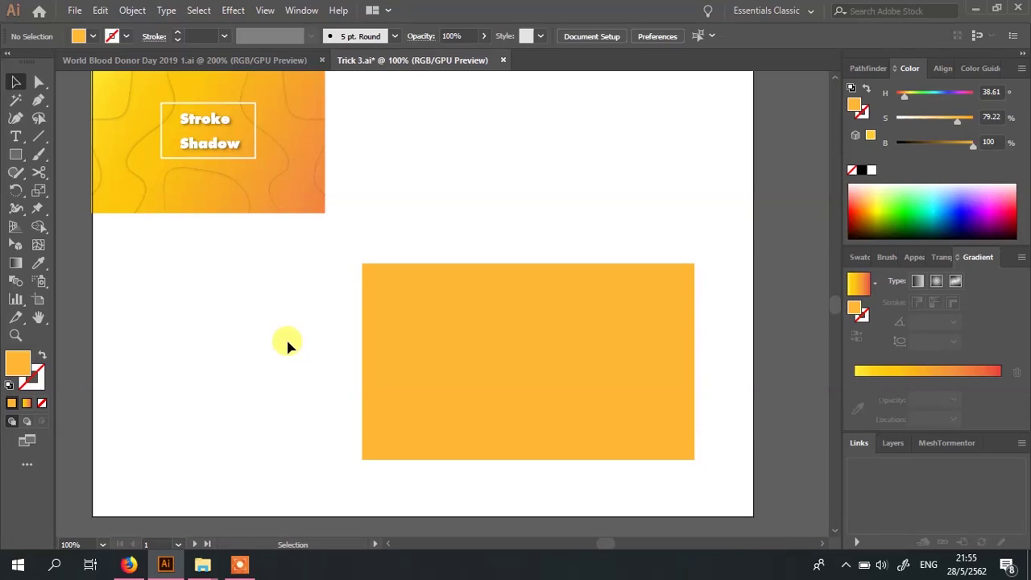
# - Switch new paths to black stroke with no fill and draw the first wavy curve
pyautogui.click(39, 100)
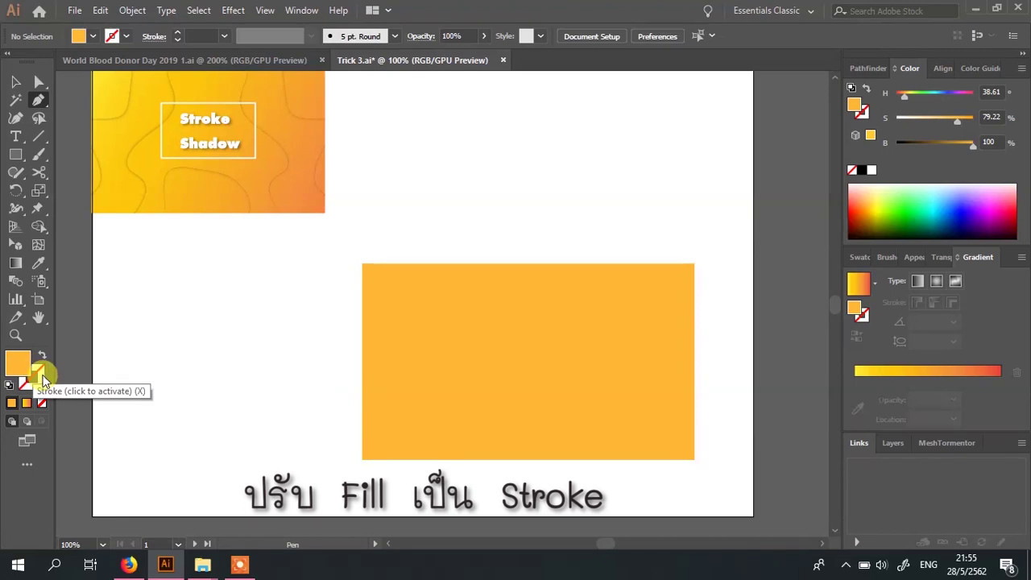
pyautogui.click(42, 356)
pyautogui.moveTo(427, 227); pyautogui.dragTo(407, 281)
pyautogui.moveTo(442, 354); pyautogui.dragTo(444, 375)
pyautogui.click(390, 481)
pyautogui.press('v')
pyautogui.click(417, 272)
pyautogui.click(409, 174)
pyautogui.hotkey('ctrl', 'z')
pyautogui.press('p')
# - Draw wavy curves across the right, left and top of the rectangle
pyautogui.click(645, 228)
pyautogui.moveTo(658, 347); pyautogui.dragTo(678, 426)
pyautogui.moveTo(618, 476); pyautogui.dragTo(508, 478)
pyautogui.click(329, 326)
pyautogui.moveTo(402, 346); pyautogui.dragTo(395, 402)
pyautogui.click(329, 419)
pyautogui.click(458, 234)
pyautogui.moveTo(597, 318); pyautogui.dragTo(604, 218)
pyautogui.click(636, 181)
# - Add curves at the right, along the bottom and as a loop in the middle
pyautogui.click(711, 505)
pyautogui.moveTo(678, 354); pyautogui.dragTo(706, 282)
pyautogui.click(442, 467)
pyautogui.moveTo(447, 406); pyautogui.dragTo(588, 419)
pyautogui.click(596, 468)
pyautogui.moveTo(508, 402); pyautogui.dragTo(465, 326)
pyautogui.moveTo(636, 367); pyautogui.dragTo(629, 399)
pyautogui.click(490, 368)
pyautogui.press('v')
pyautogui.moveTo(313, 472); pyautogui.dragTo(720, 233)
pyautogui.click(201, 322)
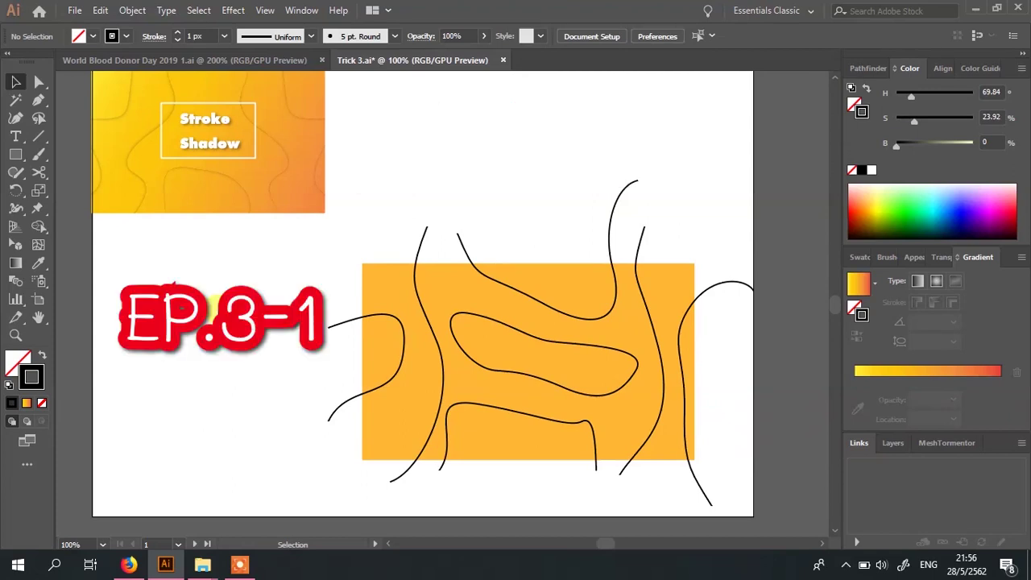
# - Give the left wavy curve a White, Black linear gradient applied across its stroke
pyautogui.click(427, 236)
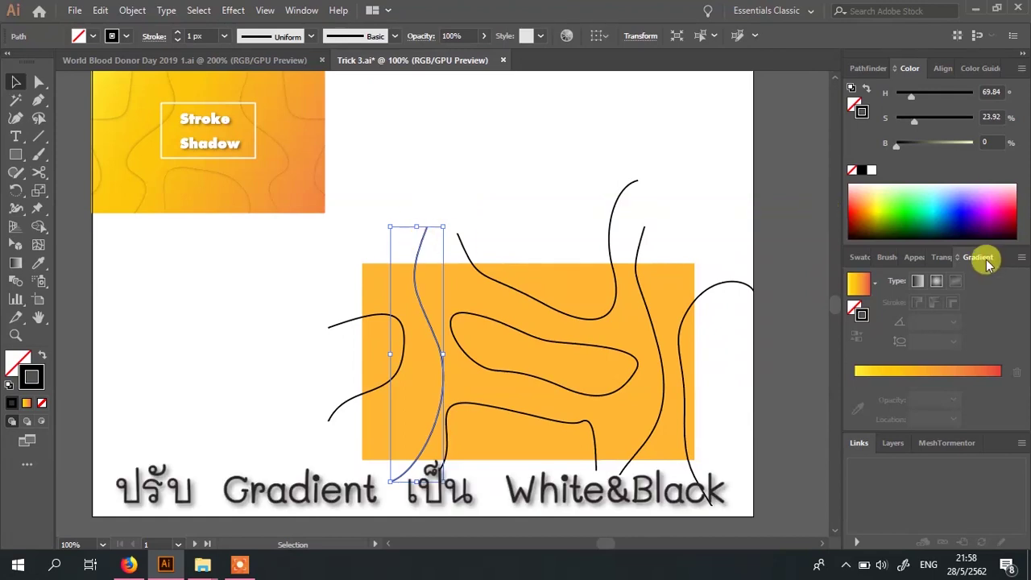
pyautogui.click(874, 281)
pyautogui.click(829, 305)
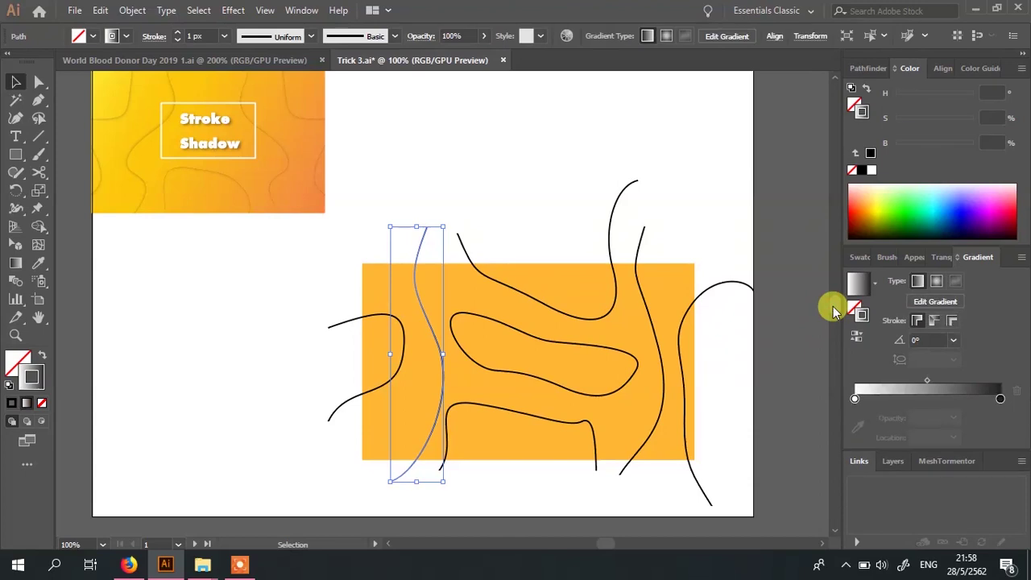
pyautogui.click(918, 287)
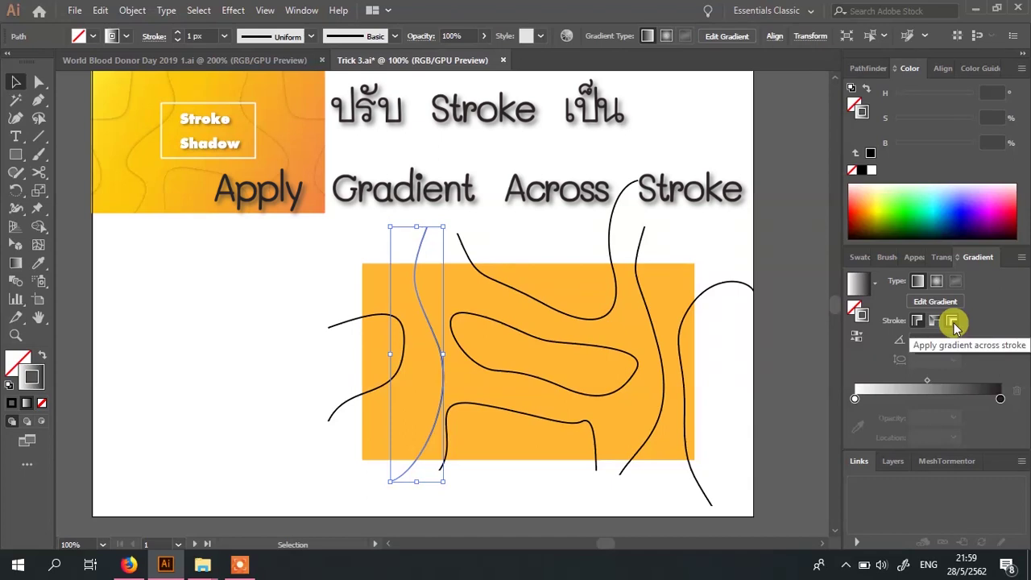
pyautogui.click(940, 257)
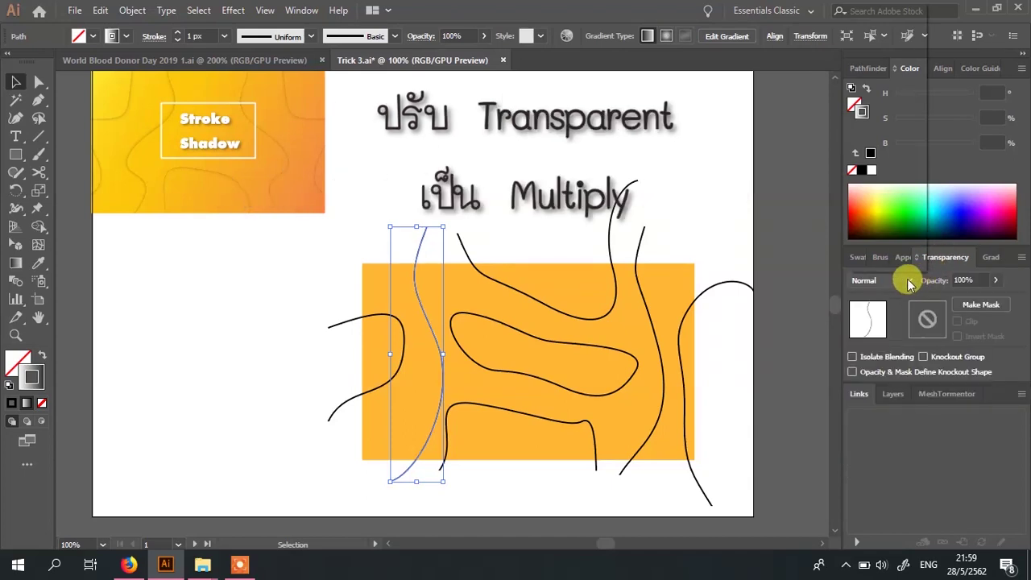
# - Set the curve's blend mode to Multiply and its stroke weight to 20 px
pyautogui.click(909, 281)
pyautogui.click(882, 47)
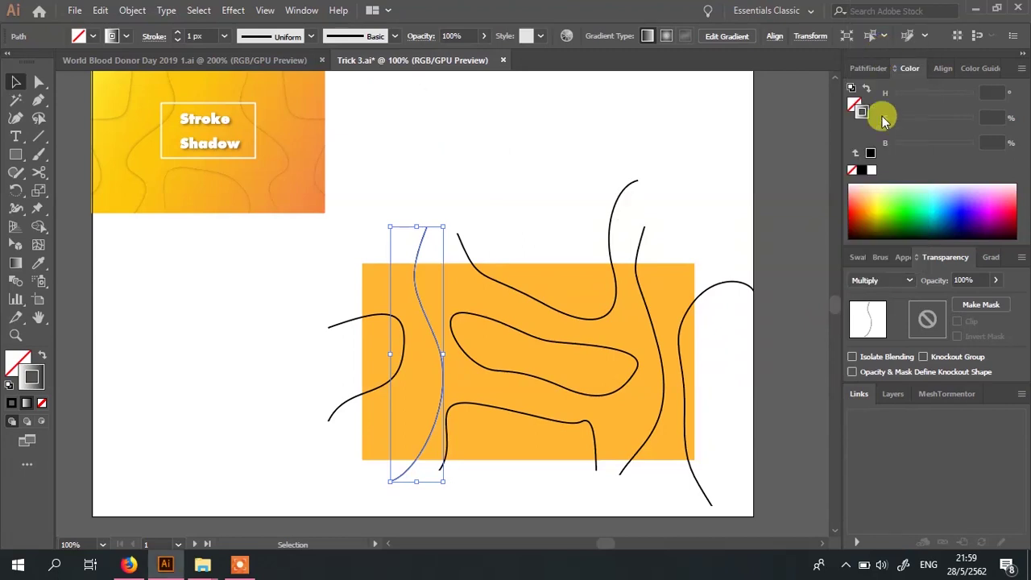
pyautogui.click(178, 34)
pyautogui.write('20')
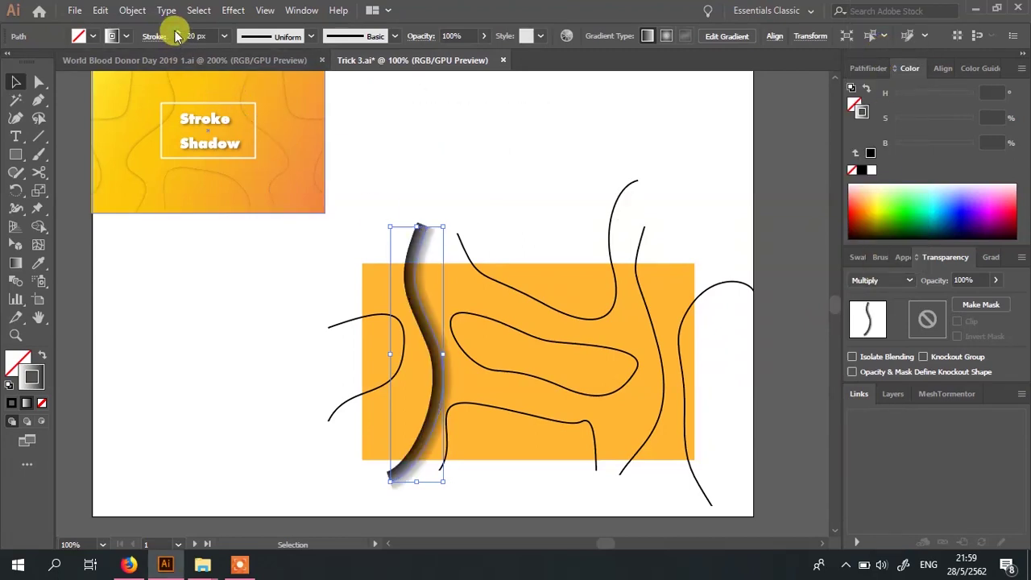
# - Shift the gradient midpoint toward the dark end and adjust the dark stop
pyautogui.click(987, 260)
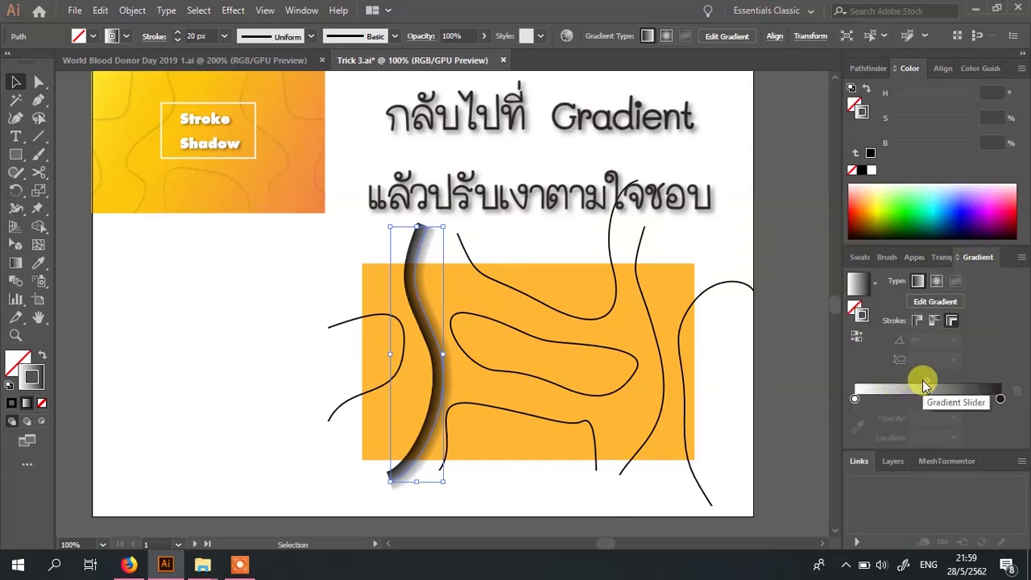
pyautogui.moveTo(927, 381); pyautogui.dragTo(984, 389)
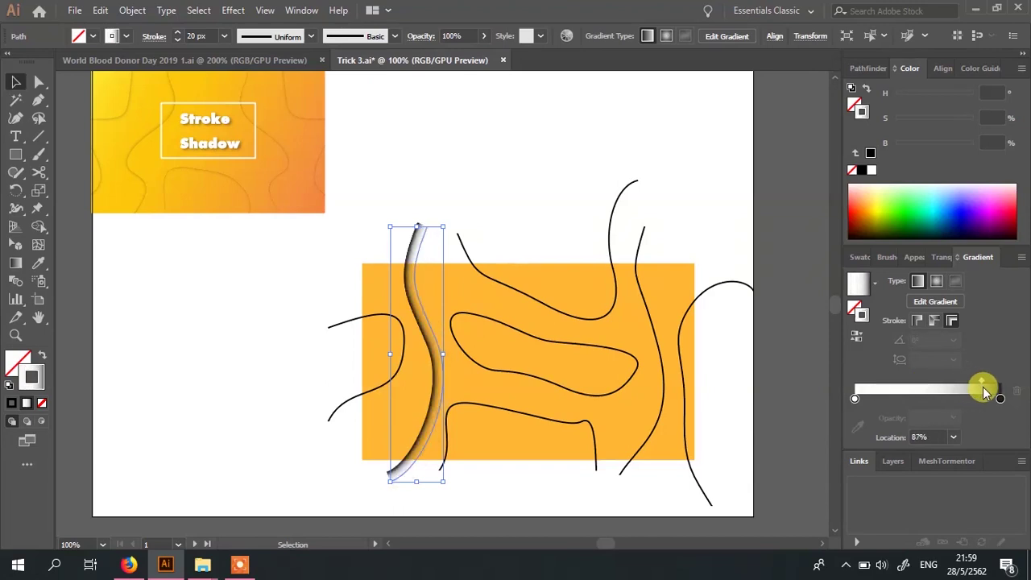
pyautogui.click(1000, 398)
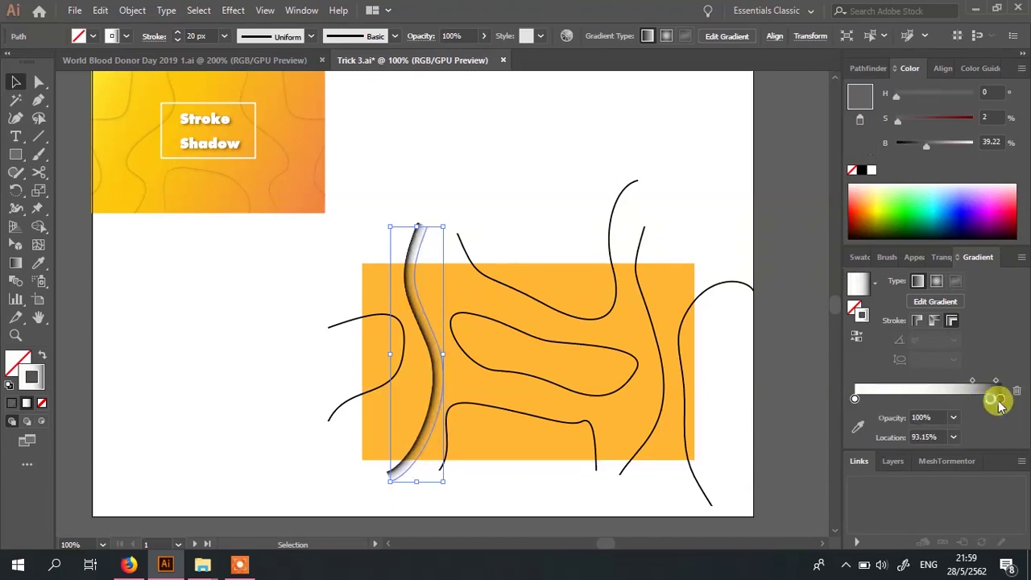
pyautogui.moveTo(999, 398)
pyautogui.mouseDown()
pyautogui.moveTo(983, 399)
pyautogui.moveTo(999, 398)
pyautogui.mouseUp()
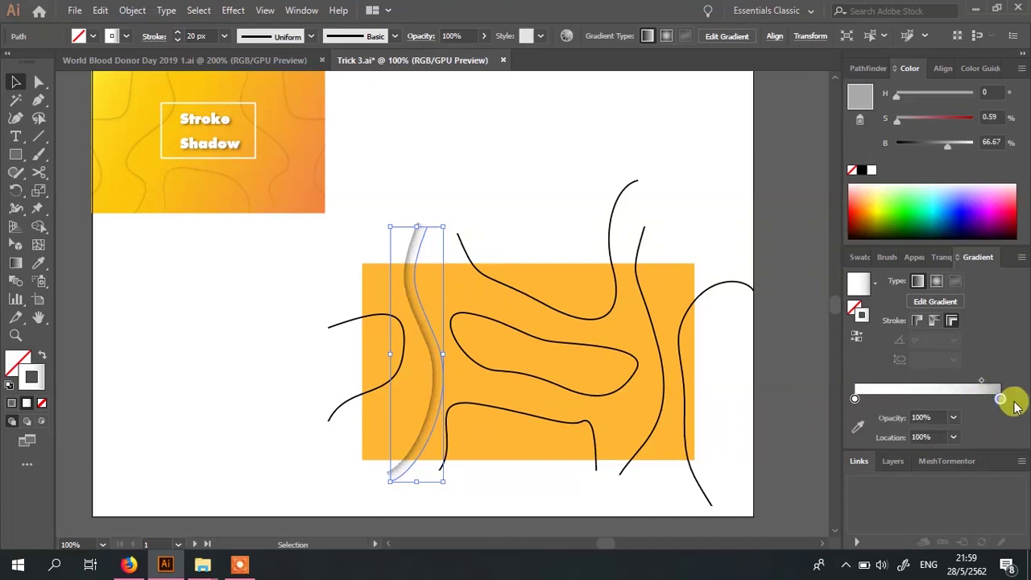
pyautogui.click(786, 322)
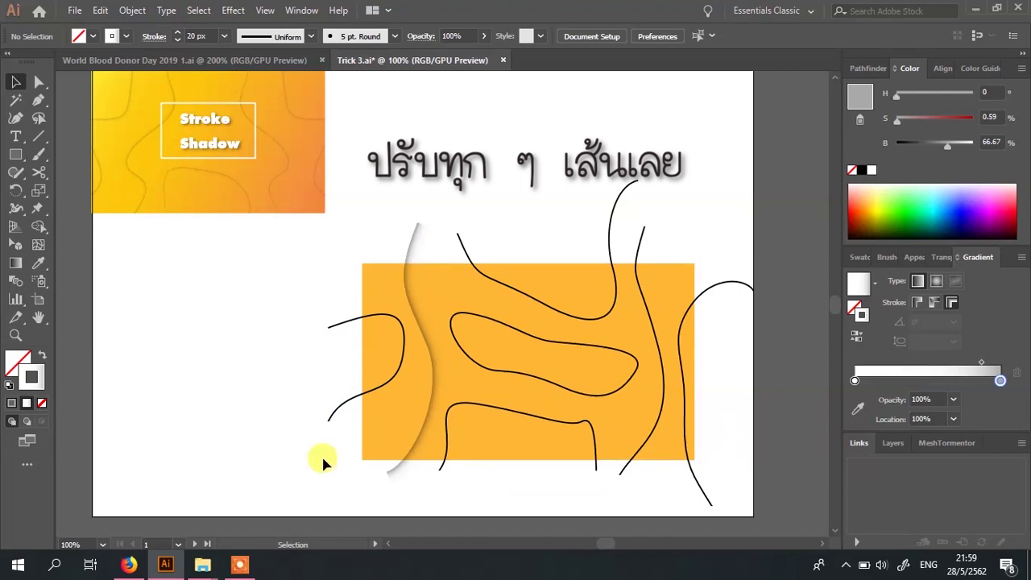
# - Give all curves the linear across-stroke gradient, Multiply, heavier weight and shifted midpoint
pyautogui.keyDown('shift'); pyautogui.click(627, 471); pyautogui.keyUp('shift')
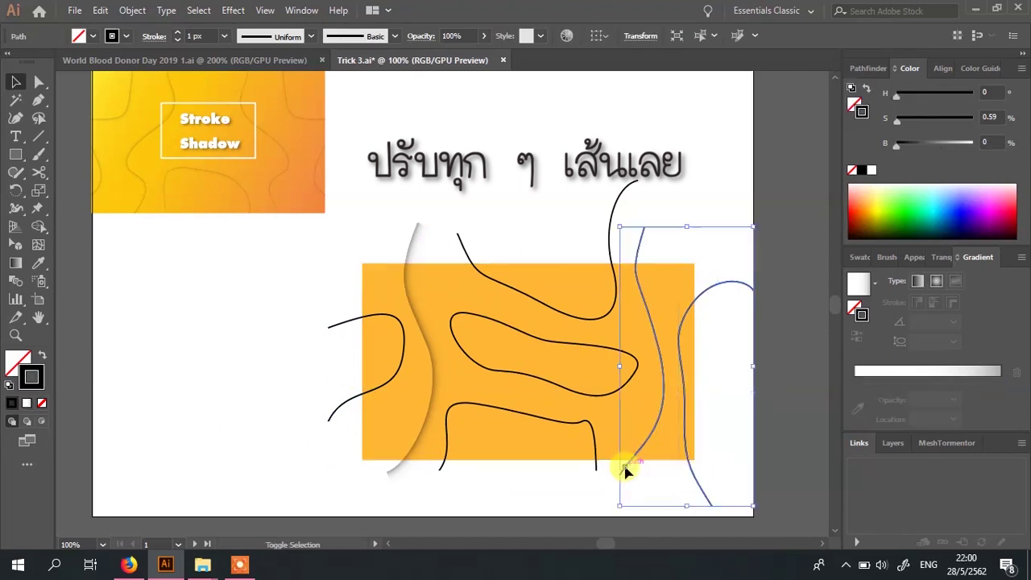
pyautogui.keyDown('shift'); pyautogui.click(594, 451); pyautogui.keyUp('shift')
pyautogui.keyDown('shift'); pyautogui.click(338, 324); pyautogui.keyUp('shift')
pyautogui.click(858, 282)
pyautogui.click(953, 303)
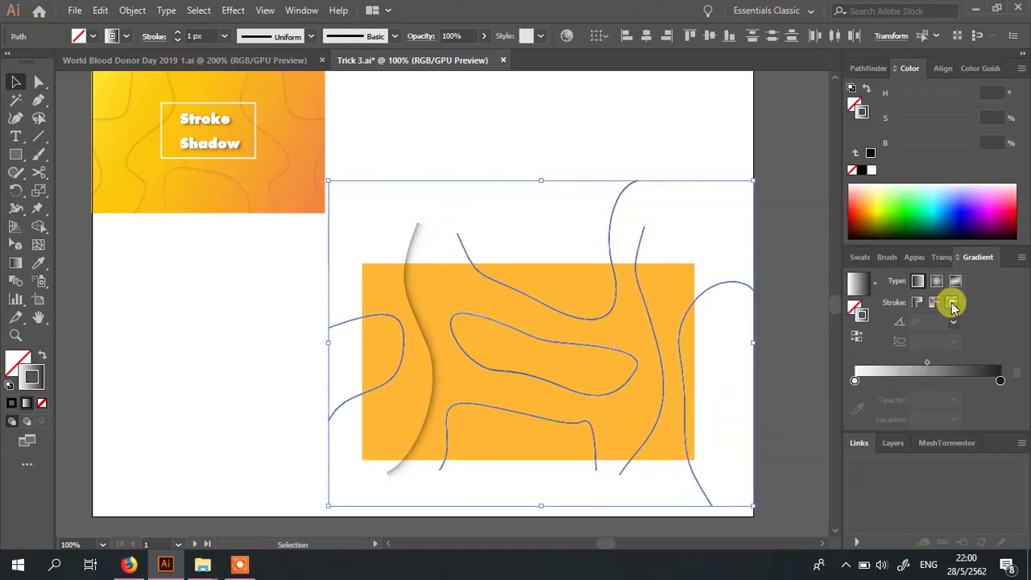
pyautogui.click(941, 257)
pyautogui.click(977, 257)
pyautogui.moveTo(927, 363); pyautogui.dragTo(981, 364)
pyautogui.click(999, 380)
pyautogui.click(426, 329)
# - Reshape the lower part of the right curve by dragging an anchor
pyautogui.hotkey('ctrl', '+')
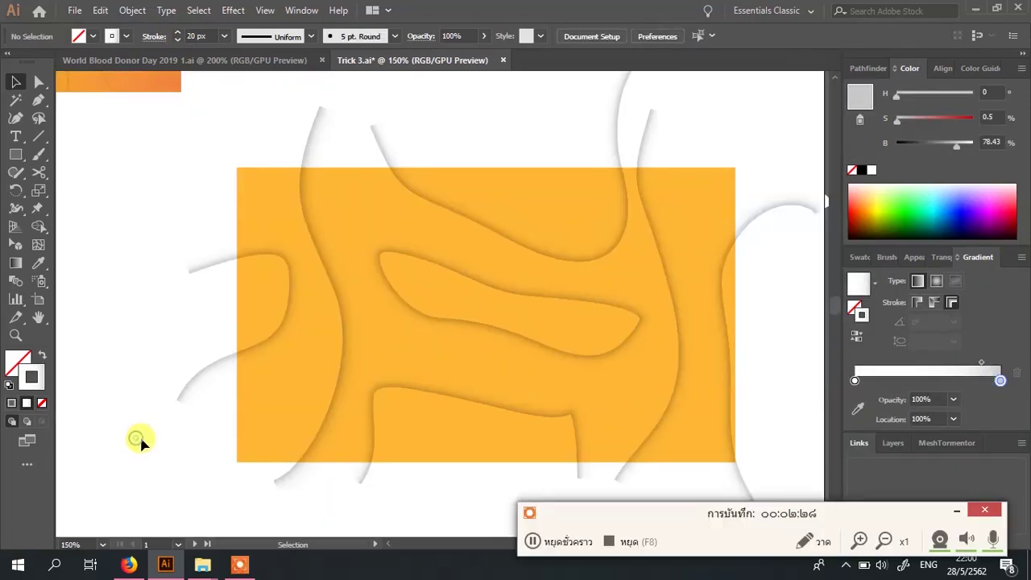
pyautogui.moveTo(384, 396); pyautogui.dragTo(338, 398)
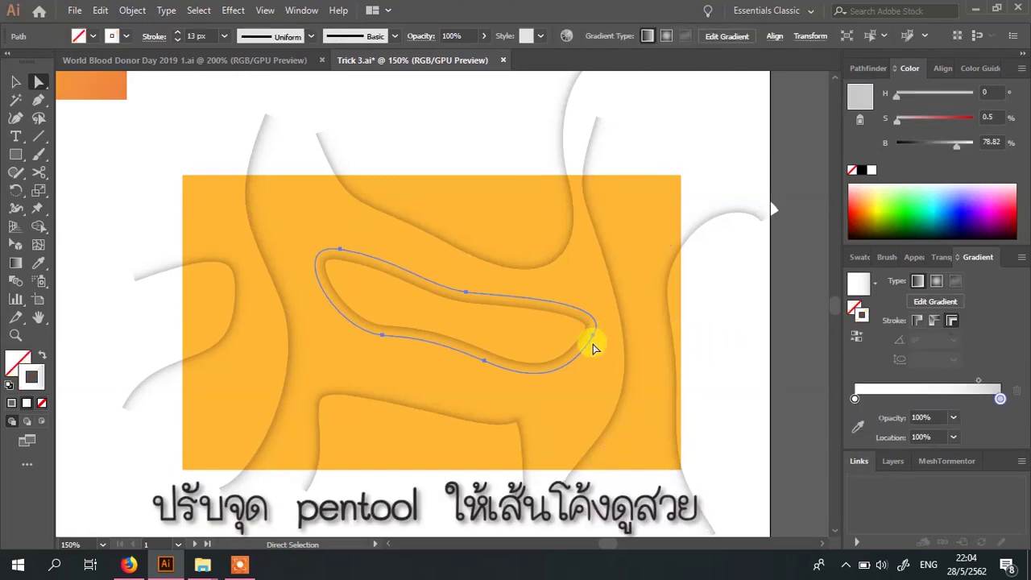
pyautogui.click(593, 336)
pyautogui.moveTo(572, 380)
pyautogui.mouseDown()
pyautogui.moveTo(570, 392)
pyautogui.moveTo(488, 359)
pyautogui.moveTo(494, 392)
pyautogui.moveTo(380, 338)
pyautogui.moveTo(361, 345)
pyautogui.moveTo(341, 247)
pyautogui.mouseUp()
pyautogui.click(514, 431)
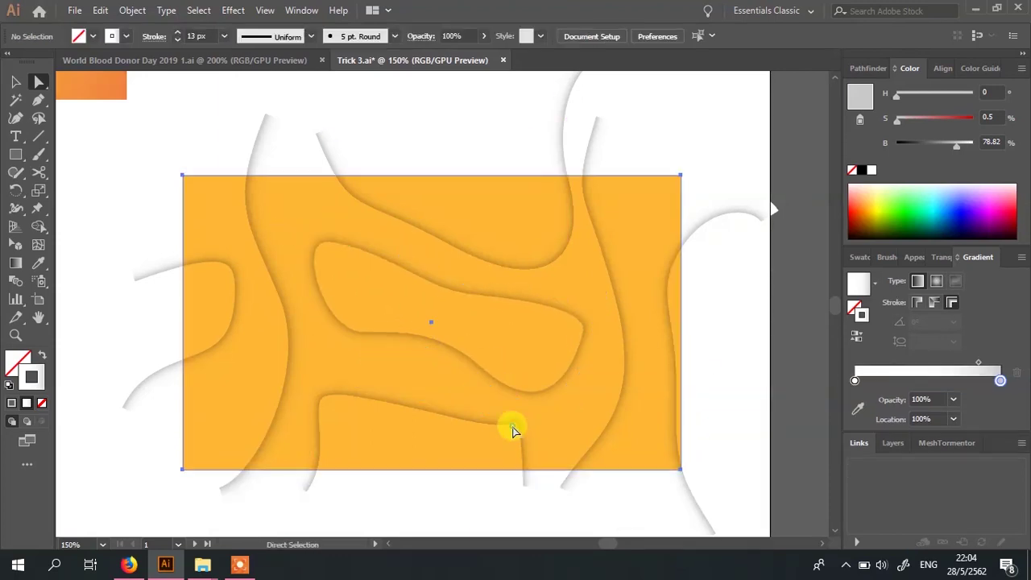
# - Reshape the lower wavy curve by moving one of its anchors
pyautogui.click(448, 478)
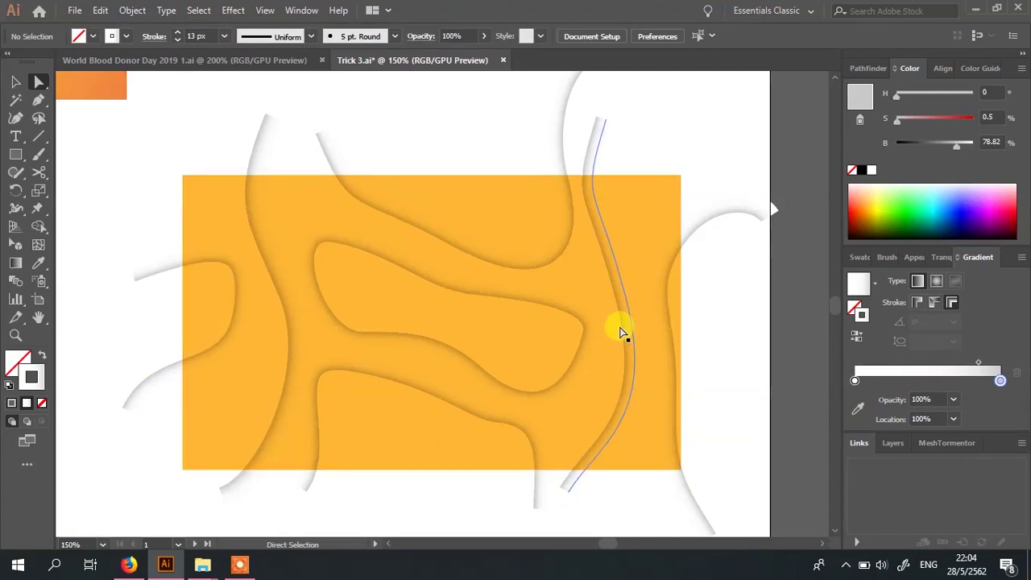
pyautogui.click(231, 271)
pyautogui.moveTo(339, 468)
pyautogui.mouseDown()
pyautogui.moveTo(526, 419)
pyautogui.moveTo(437, 403)
pyautogui.moveTo(490, 398)
pyautogui.moveTo(599, 306)
pyautogui.mouseUp()
pyautogui.click(546, 396)
pyautogui.press('v')
pyautogui.click(449, 156)
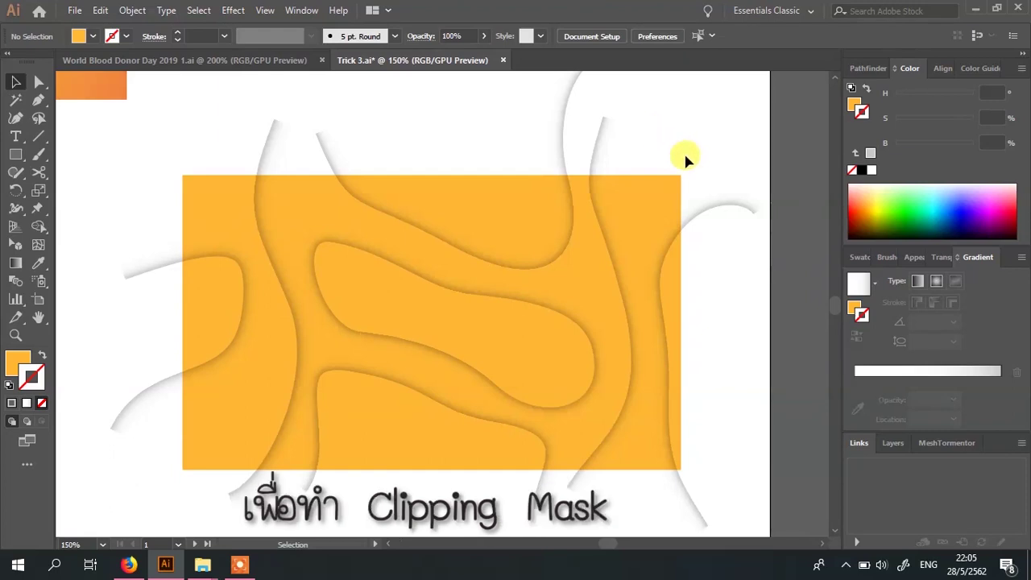
# - Bring the orange rectangle to the front, above all the curves
pyautogui.click(656, 187)
pyautogui.press('v')
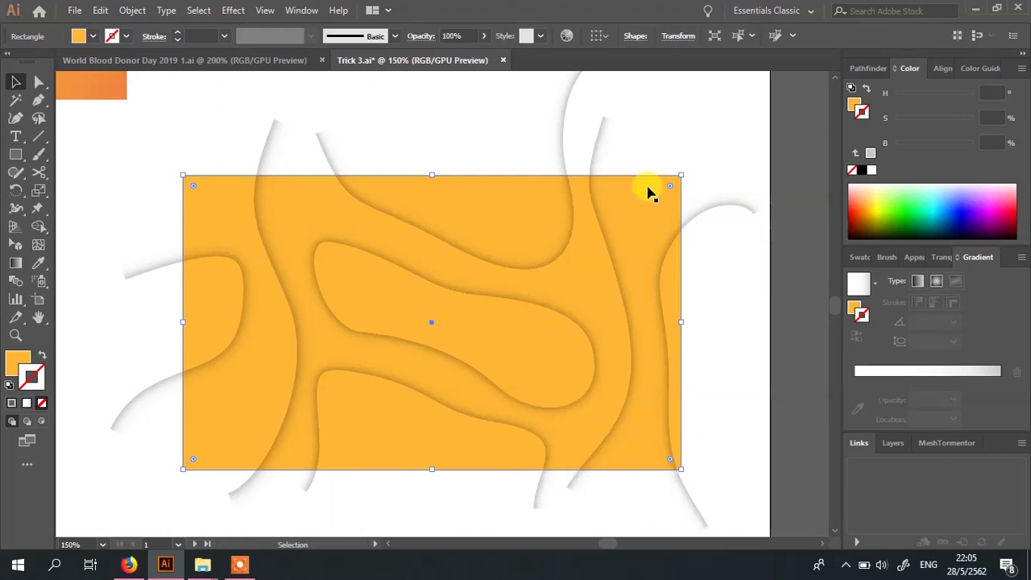
pyautogui.rightClick(649, 187)
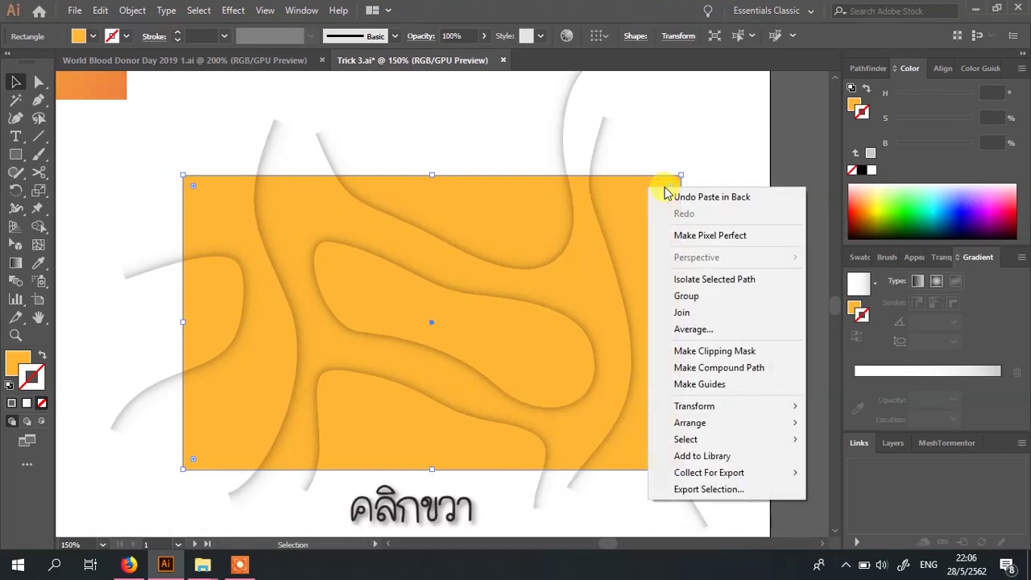
pyautogui.moveTo(689, 422)
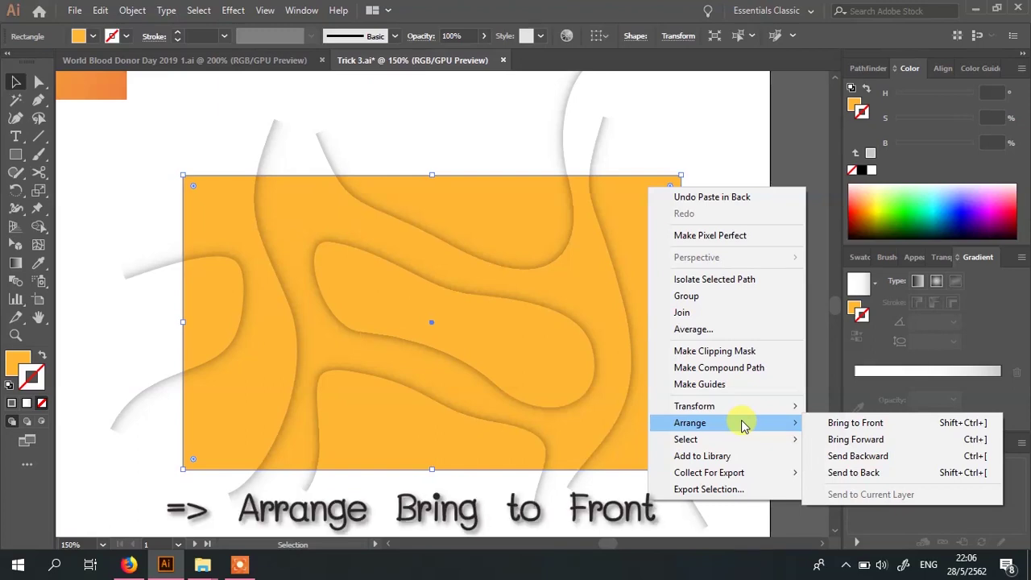
pyautogui.click(869, 425)
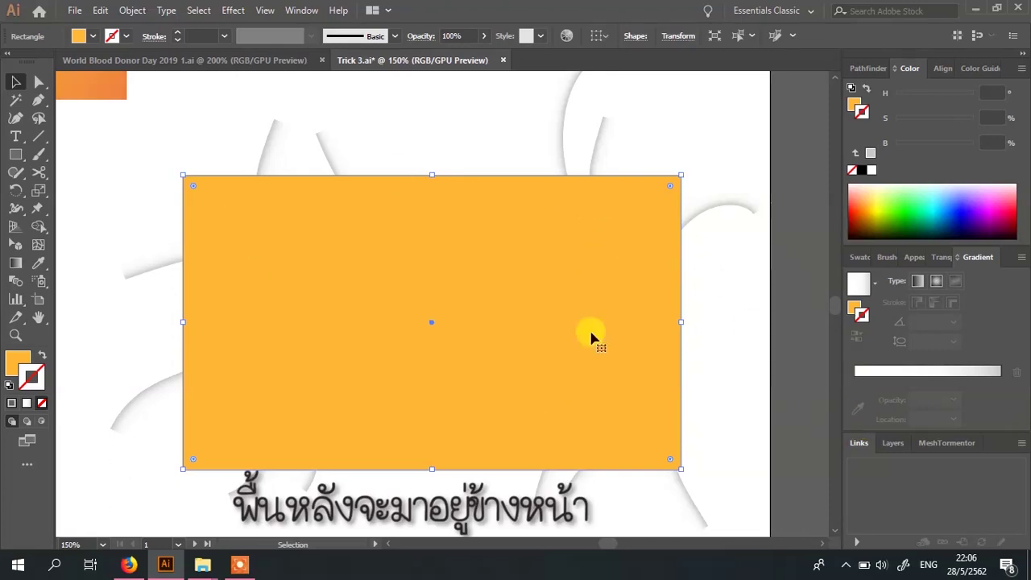
pyautogui.click(274, 487)
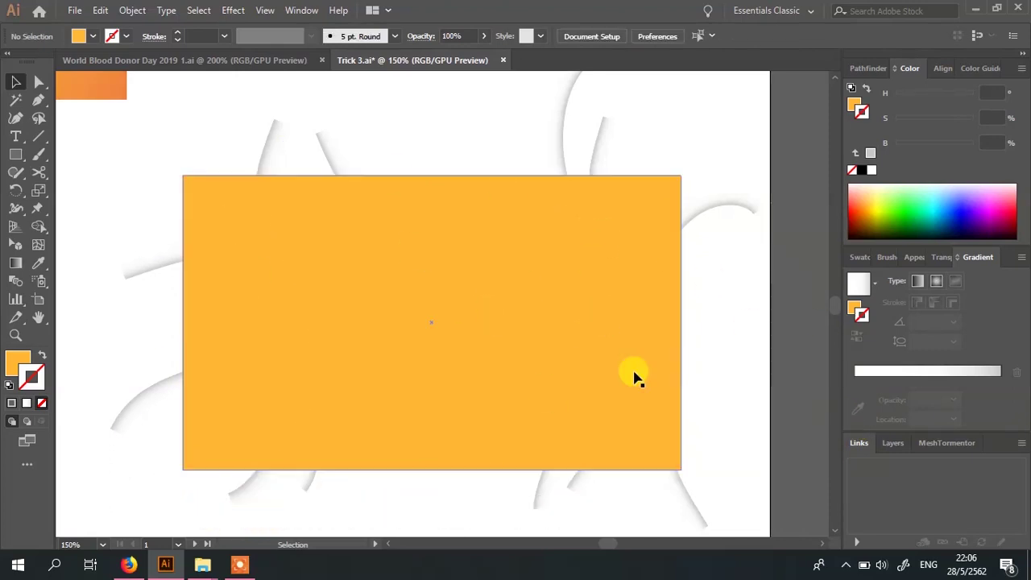
# - Select the rectangle with all curves and make a clipping mask with Ctrl+7
pyautogui.moveTo(136, 525); pyautogui.dragTo(775, 157)
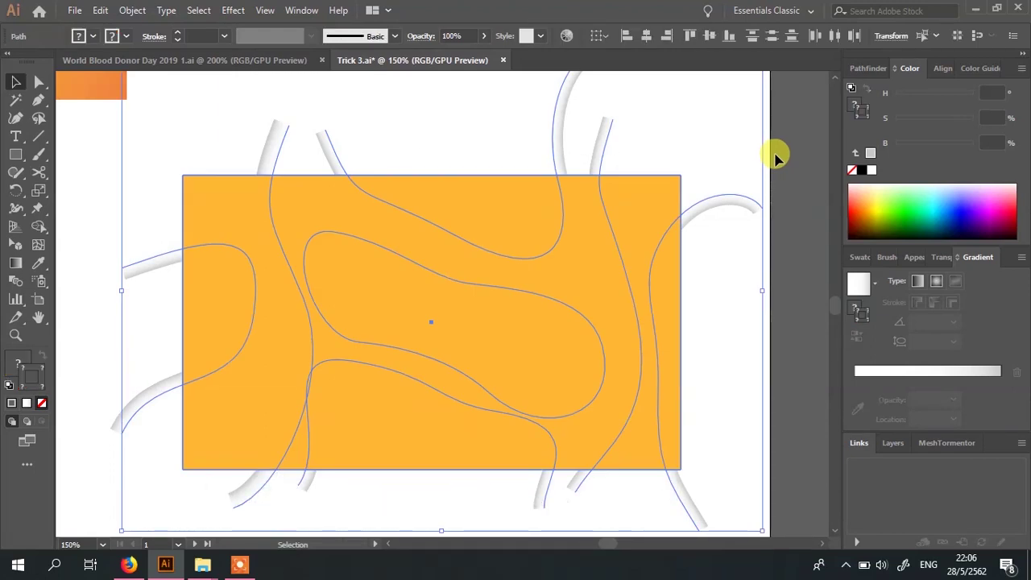
pyautogui.press('ctrl')
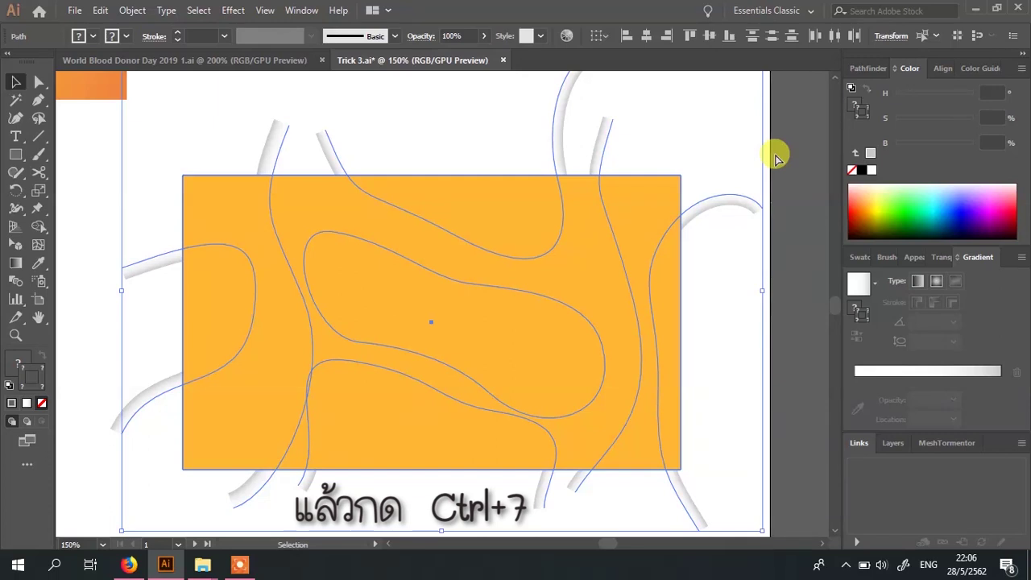
pyautogui.hotkey('ctrl', '7')
pyautogui.click(755, 150)
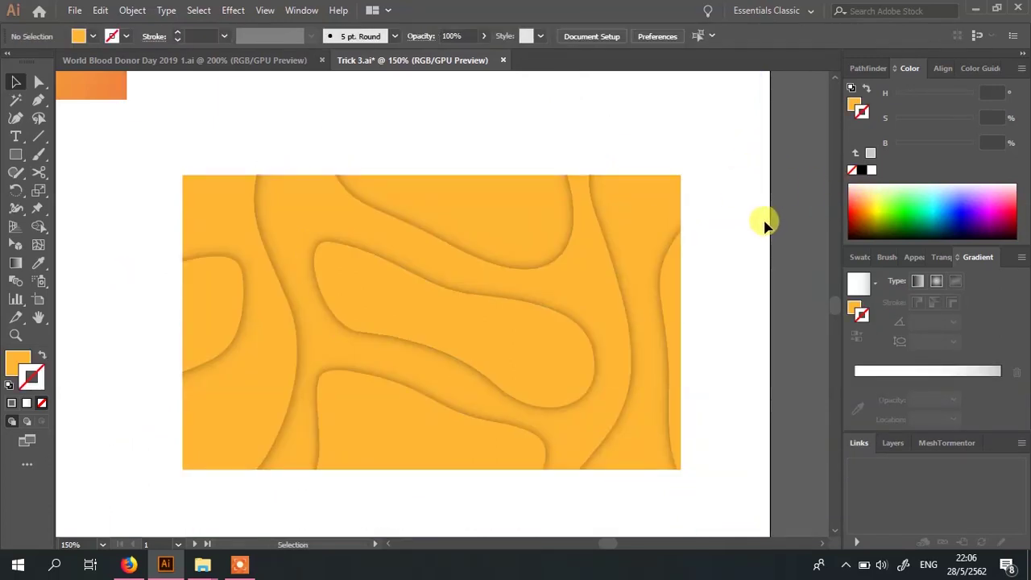
pyautogui.scroll(-1, 762, 223)
pyautogui.scroll(1, 734, 209)
# - Fill the background rectangle with a gradient running diagonally from upper left to lower right
pyautogui.press('a')
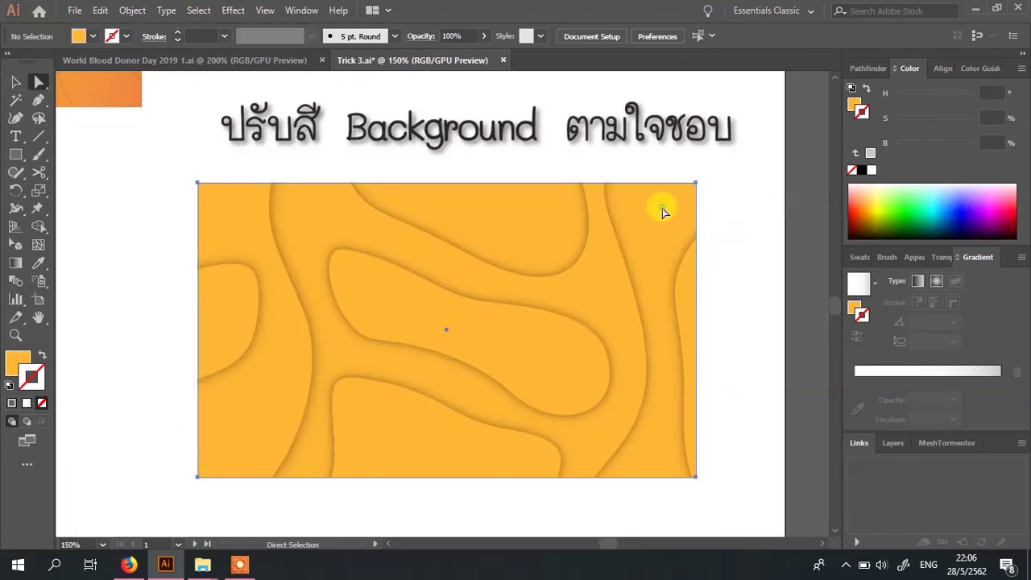
pyautogui.click(662, 211)
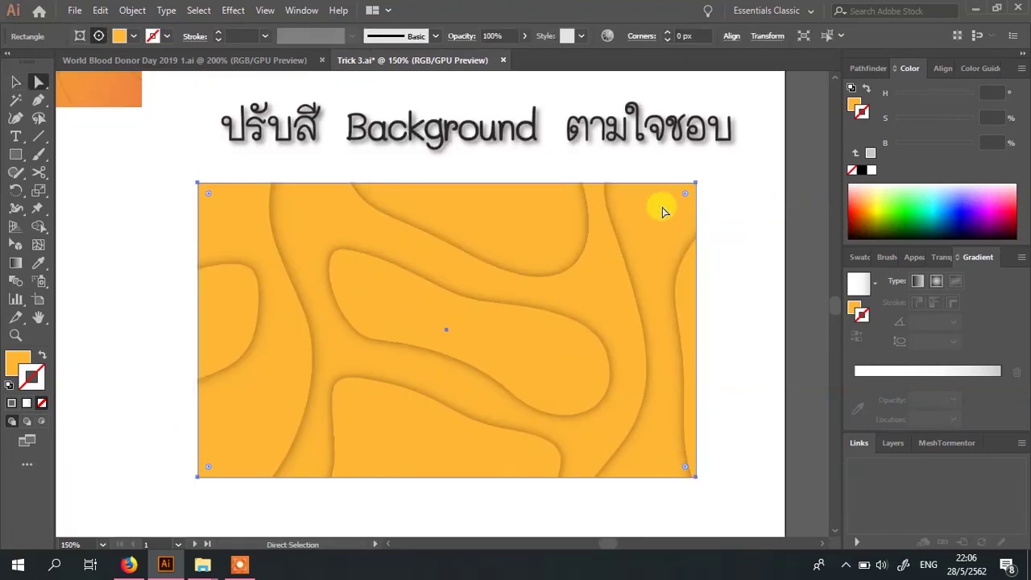
pyautogui.press('g')
pyautogui.click(511, 256)
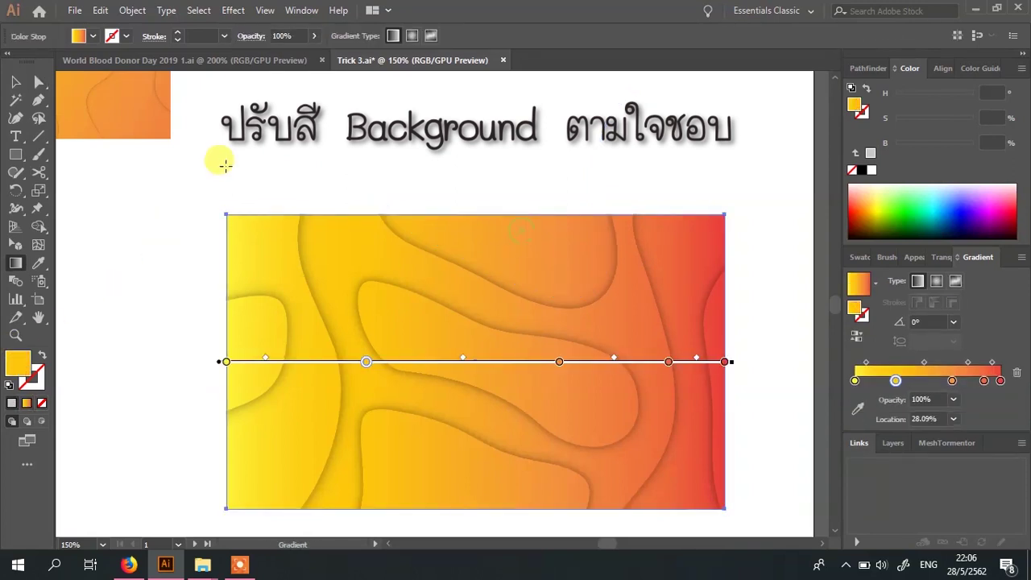
pyautogui.moveTo(207, 232); pyautogui.dragTo(782, 425)
pyautogui.moveTo(153, 211)
pyautogui.mouseDown()
pyautogui.moveTo(379, 166)
pyautogui.moveTo(794, 417)
pyautogui.mouseUp()
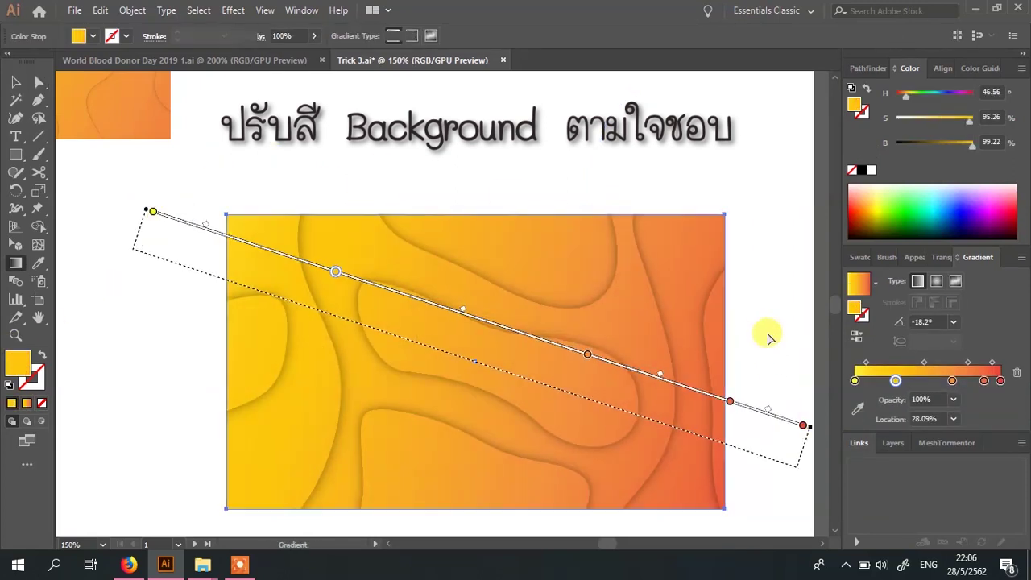
# - Shift the gradient colours to salmon and teal with Recolor Artwork
pyautogui.press('a')
pyautogui.click(980, 67)
pyautogui.moveTo(924, 234); pyautogui.dragTo(894, 274)
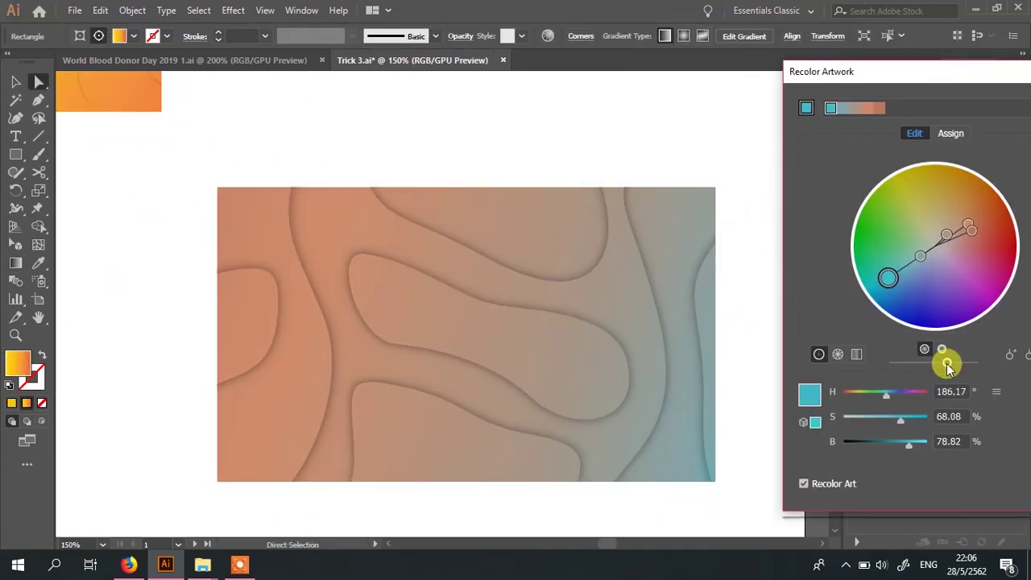
pyautogui.click(846, 478)
pyautogui.hotkey('ctrl', 'shift', 'a')
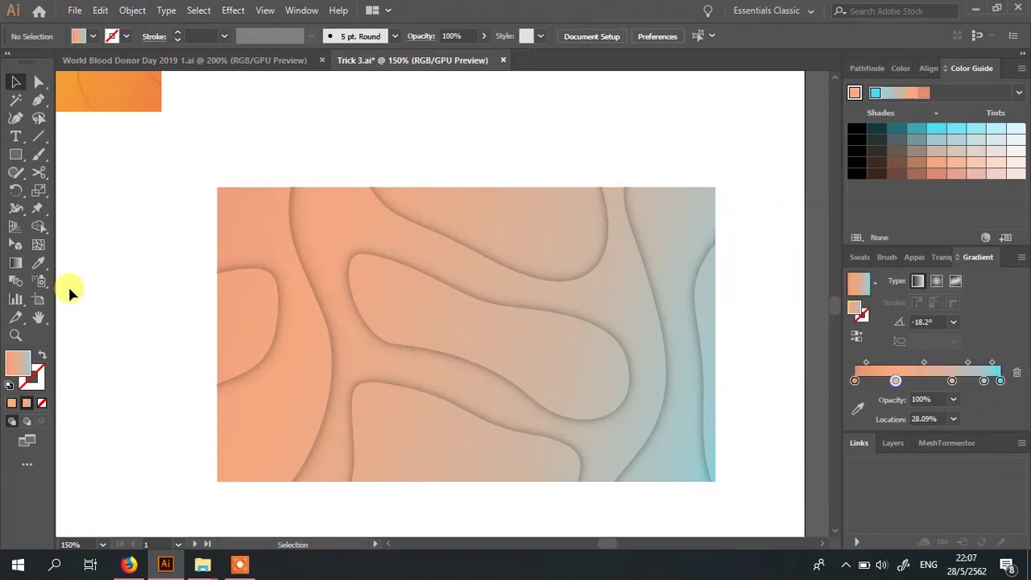
pyautogui.click(15, 136)
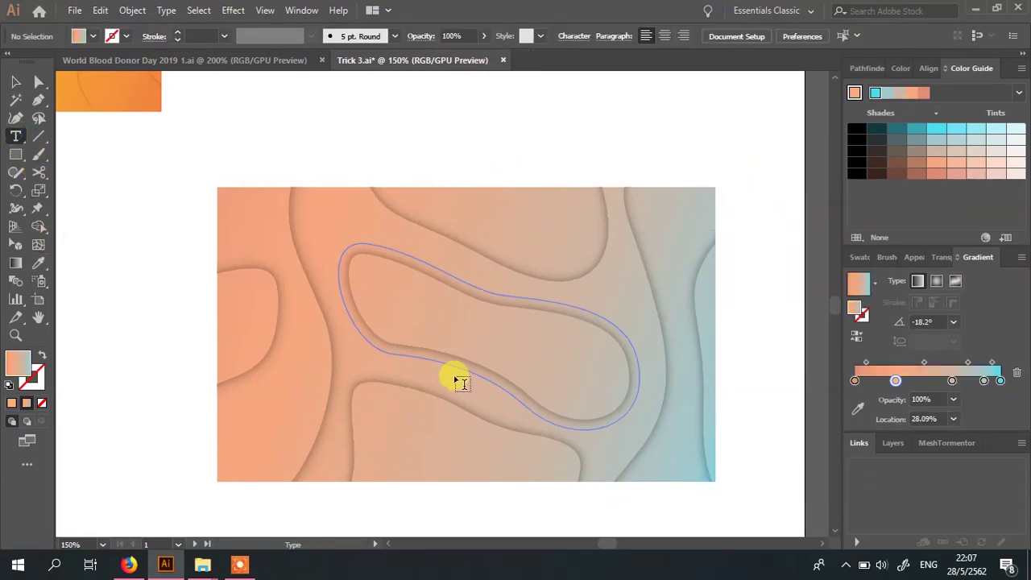
# - Add Lorem ipsum text, enlarge it, centre it on the background and make it white
pyautogui.click(445, 314)
pyautogui.click(15, 82)
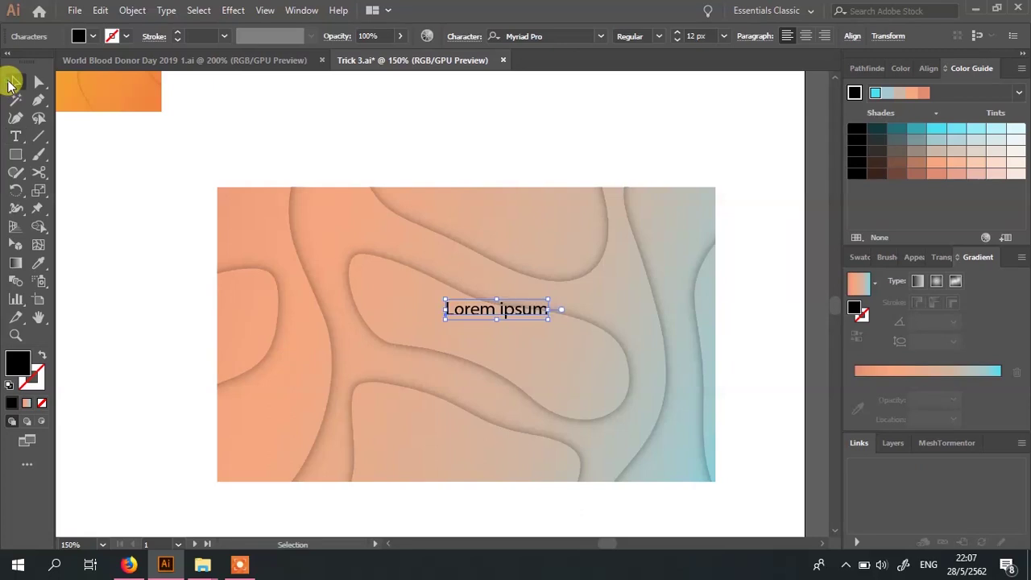
pyautogui.moveTo(548, 317); pyautogui.dragTo(587, 276)
pyautogui.moveTo(499, 310); pyautogui.dragTo(488, 338)
pyautogui.click(909, 68)
pyautogui.click(871, 170)
# - Draw a snug white-outlined, unfilled frame around the text
pyautogui.hotkey('ctrl', 'shift', 'a')
pyautogui.press('m')
pyautogui.moveTo(378, 287); pyautogui.dragTo(605, 379)
pyautogui.click(42, 354)
pyautogui.press('v')
pyautogui.moveTo(491, 288); pyautogui.dragTo(492, 302)
pyautogui.moveTo(606, 333); pyautogui.dragTo(594, 333)
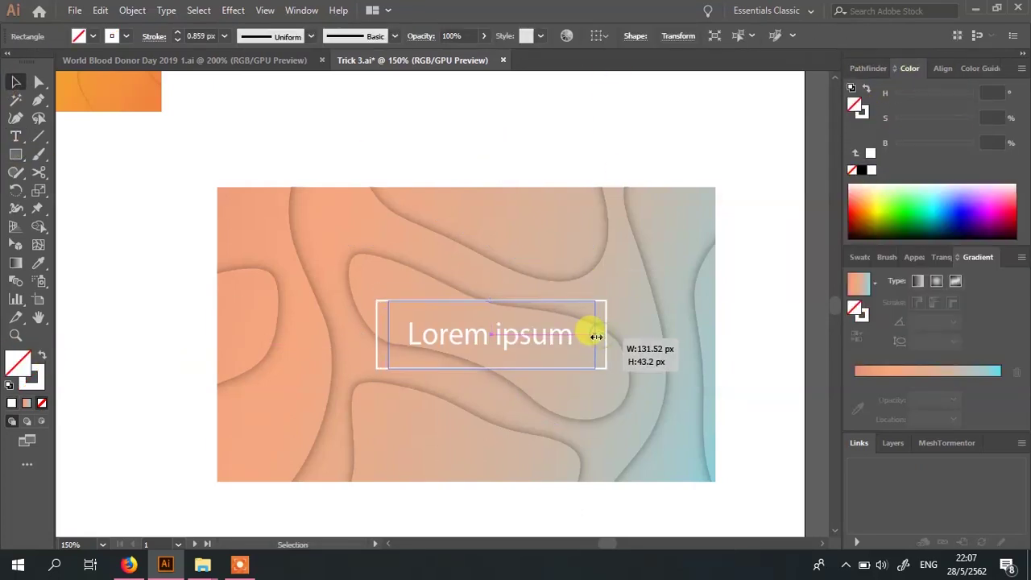
pyautogui.click(42, 354)
# - Lower the frame's opacity to 53% and group it with the text
pyautogui.click(925, 264)
pyautogui.click(995, 280)
pyautogui.moveTo(983, 295); pyautogui.dragTo(935, 295)
pyautogui.moveTo(673, 290); pyautogui.dragTo(574, 338)
pyautogui.click(745, 342)
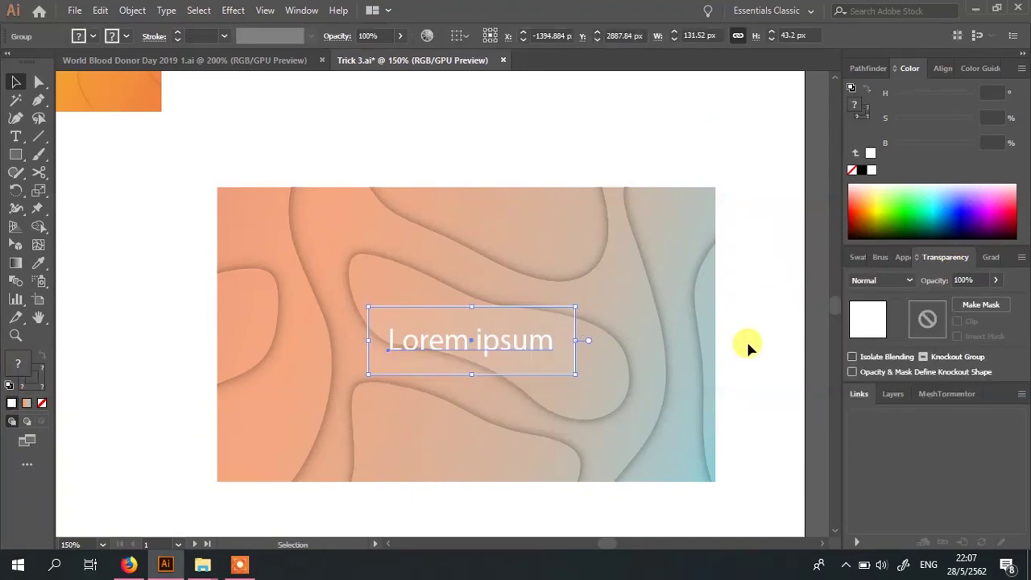
pyautogui.hotkey('ctrl', '=')
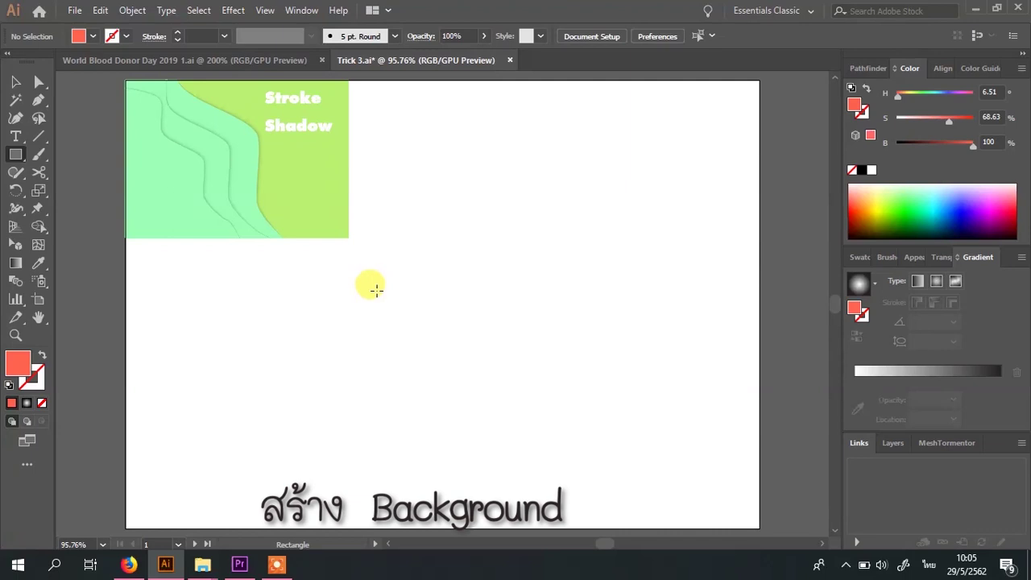
# - Draw a coral-red rectangle on the empty part of the artboard
pyautogui.moveTo(376, 288); pyautogui.dragTo(703, 500)
pyautogui.press('v')
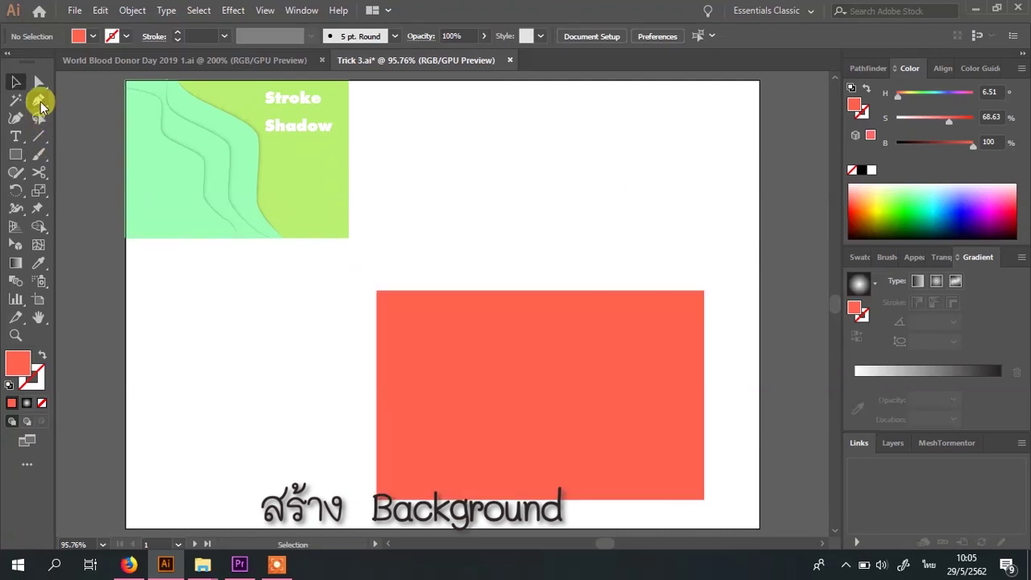
pyautogui.click(40, 102)
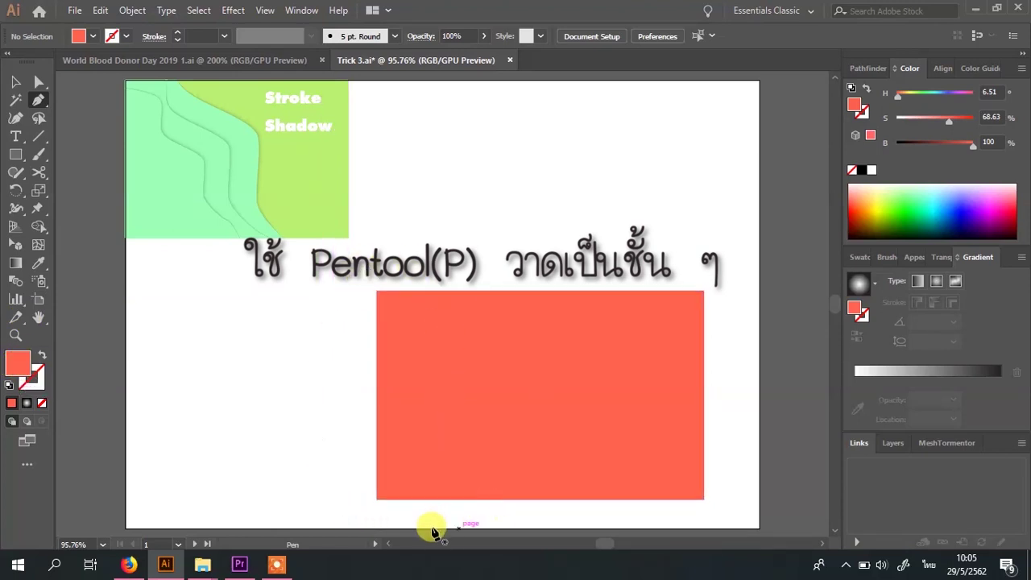
# - Close a green-filled wavy blob over the red rectangle
pyautogui.click(903, 195)
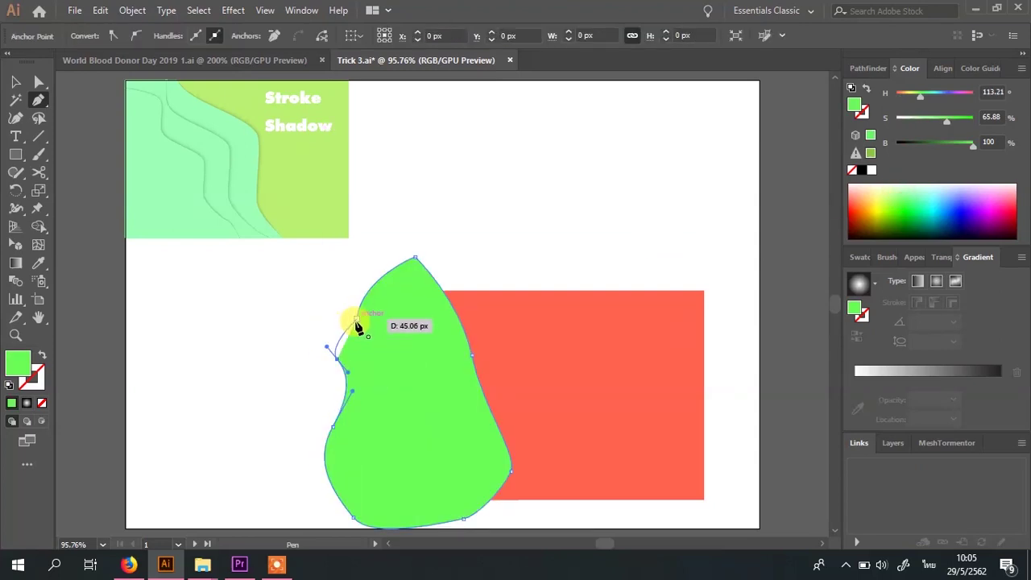
pyautogui.click(358, 325)
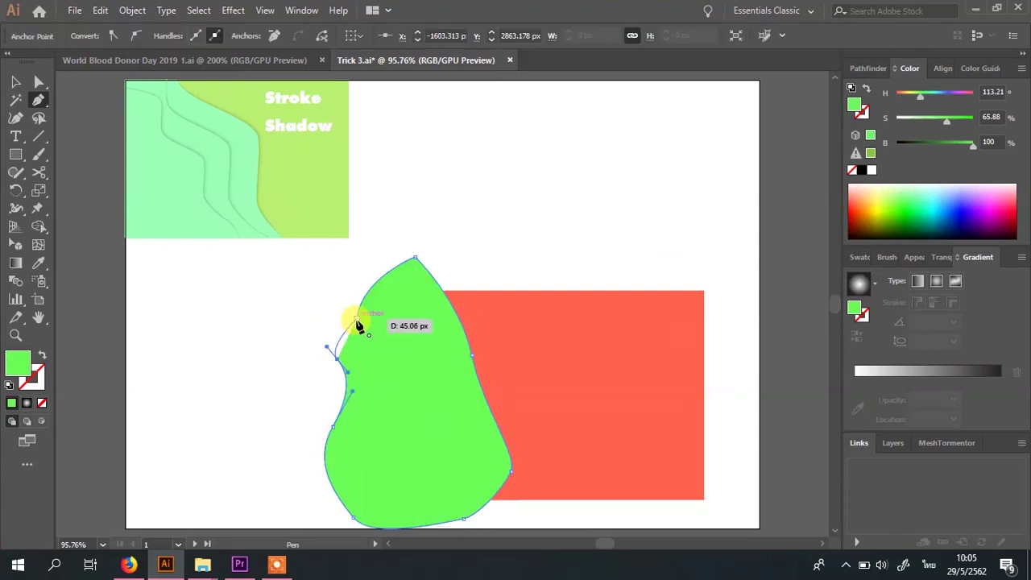
pyautogui.press('v')
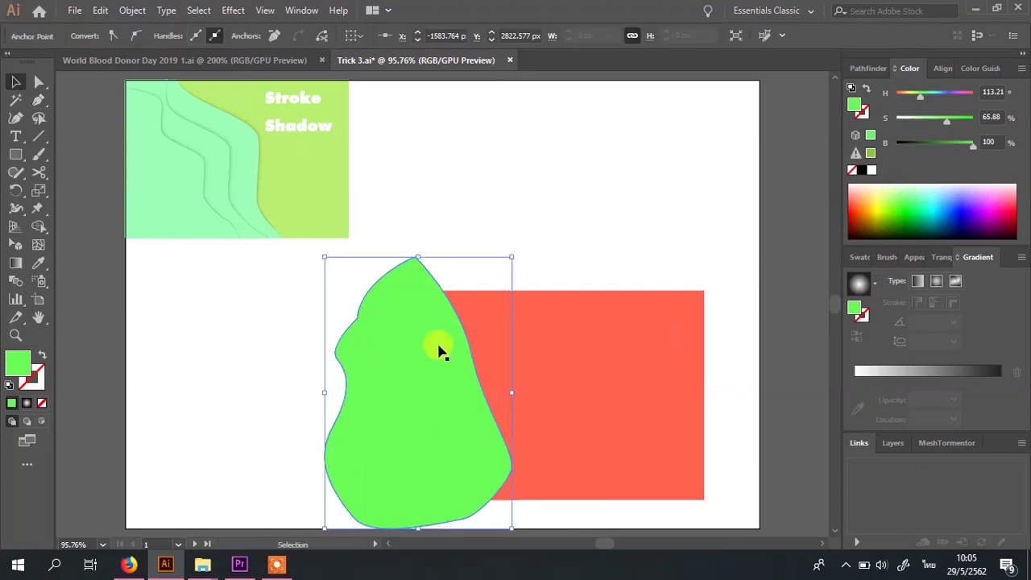
pyautogui.click(531, 266)
pyautogui.click(449, 453)
pyautogui.click(507, 193)
# - Draw a larger closed outline surrounding the green blob
pyautogui.press('p')
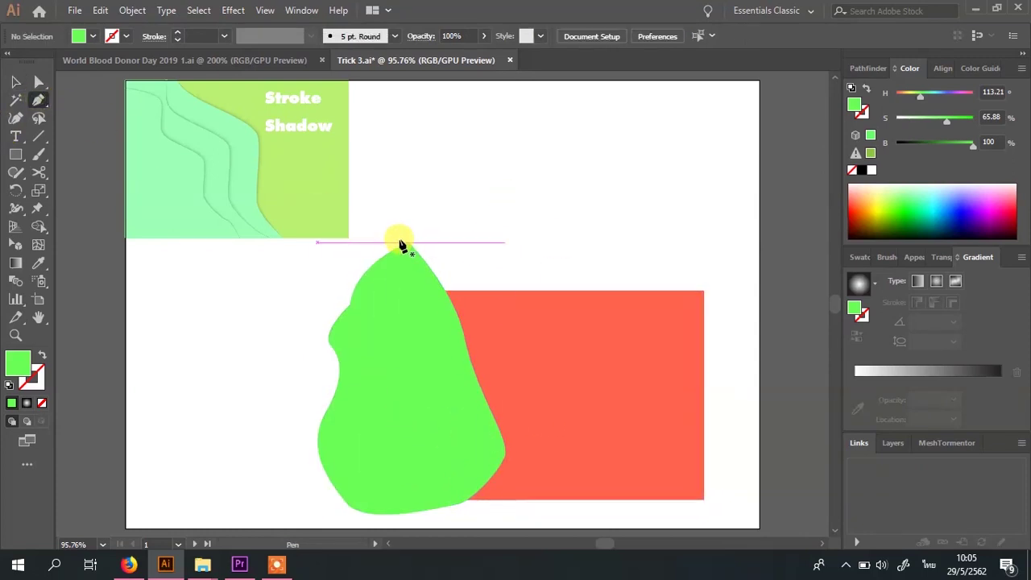
pyautogui.moveTo(385, 227); pyautogui.dragTo(479, 225)
pyautogui.moveTo(496, 280); pyautogui.dragTo(519, 342)
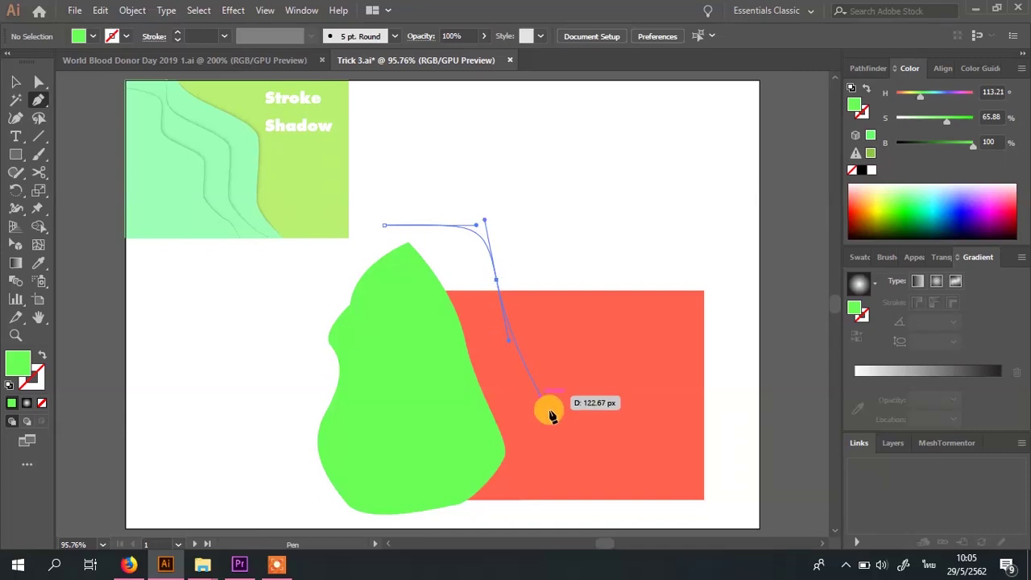
pyautogui.moveTo(551, 415); pyautogui.dragTo(549, 459)
pyautogui.moveTo(539, 507); pyautogui.dragTo(448, 521)
pyautogui.moveTo(298, 500); pyautogui.dragTo(295, 451)
pyautogui.moveTo(300, 379); pyautogui.dragTo(306, 359)
pyautogui.moveTo(348, 290); pyautogui.dragTo(367, 261)
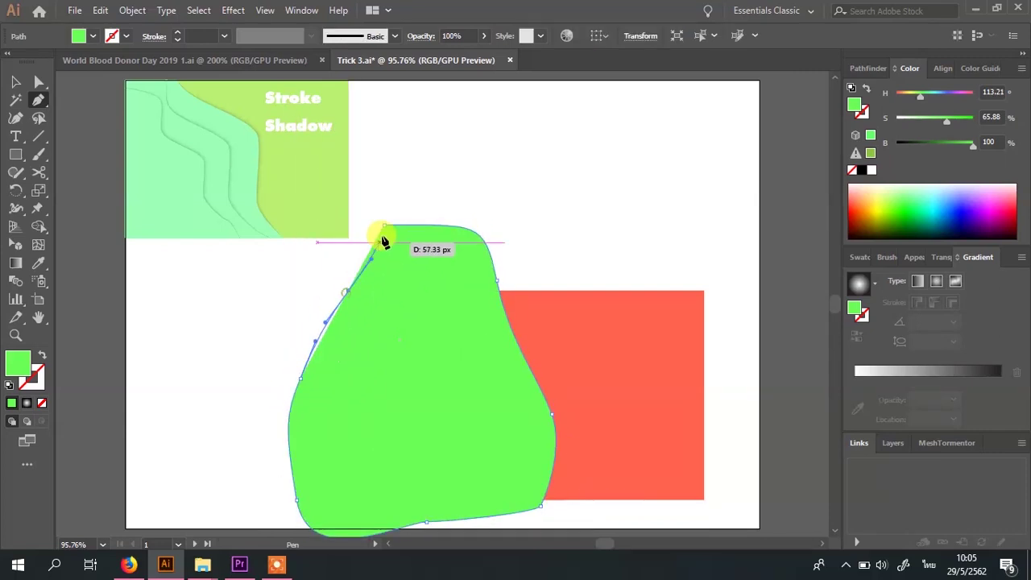
pyautogui.click(384, 226)
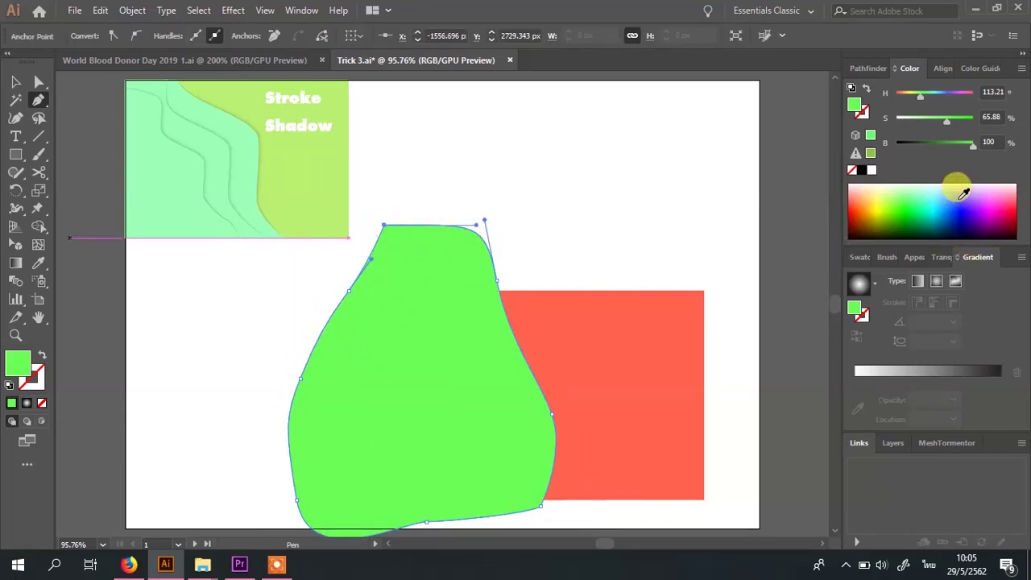
# - Fill the larger shape blue and send it behind the green blob with Ctrl+[
pyautogui.click(967, 196)
pyautogui.press('v')
pyautogui.click(492, 200)
pyautogui.click(463, 266)
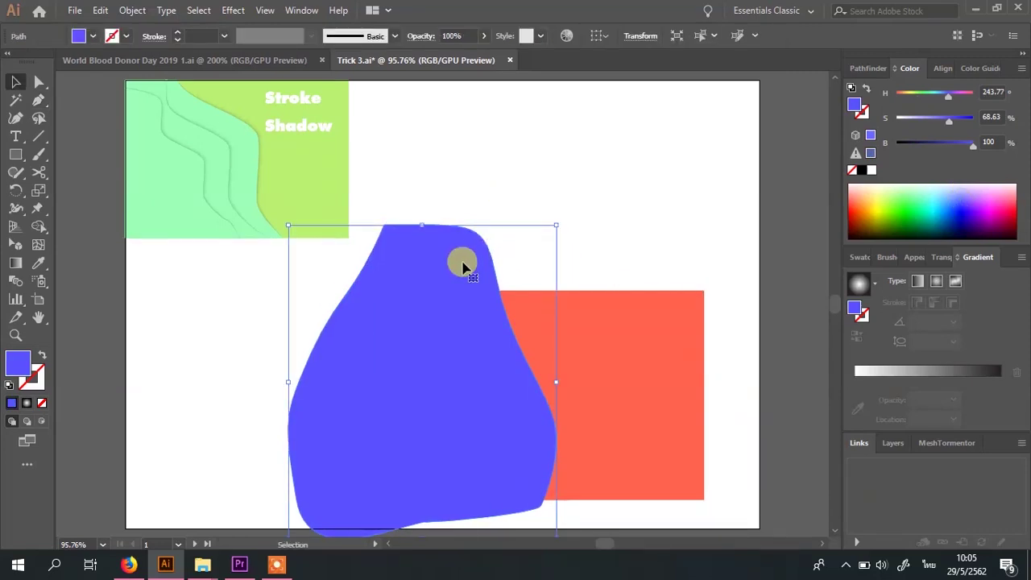
pyautogui.hotkey('ctrl', '[')
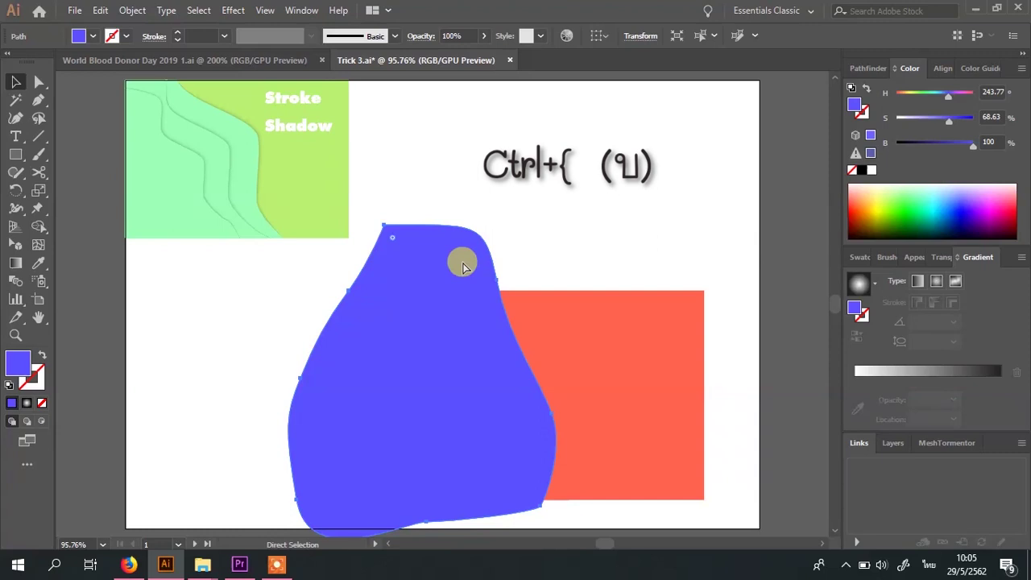
pyautogui.hotkey('ctrl', '[')
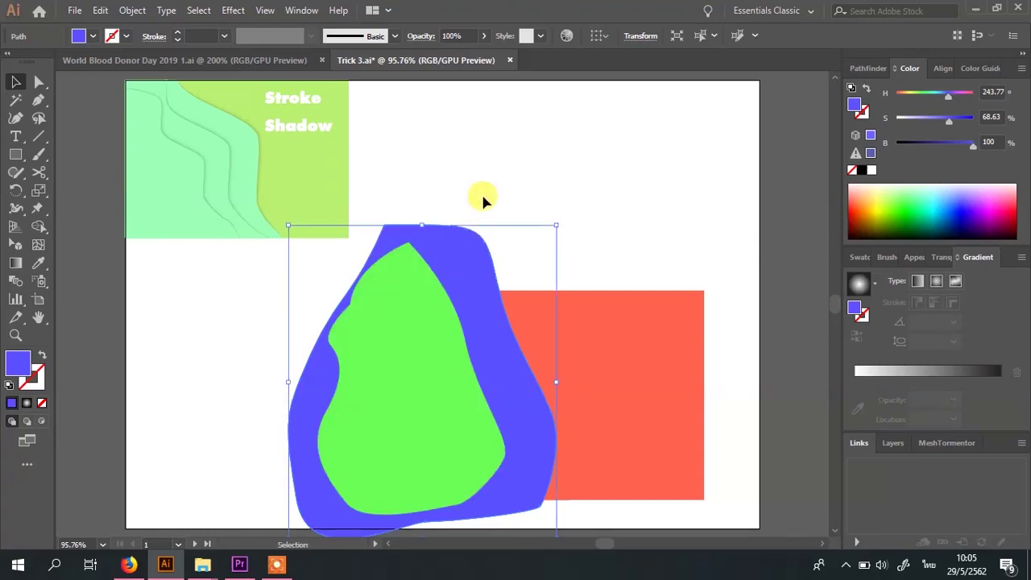
pyautogui.click(480, 192)
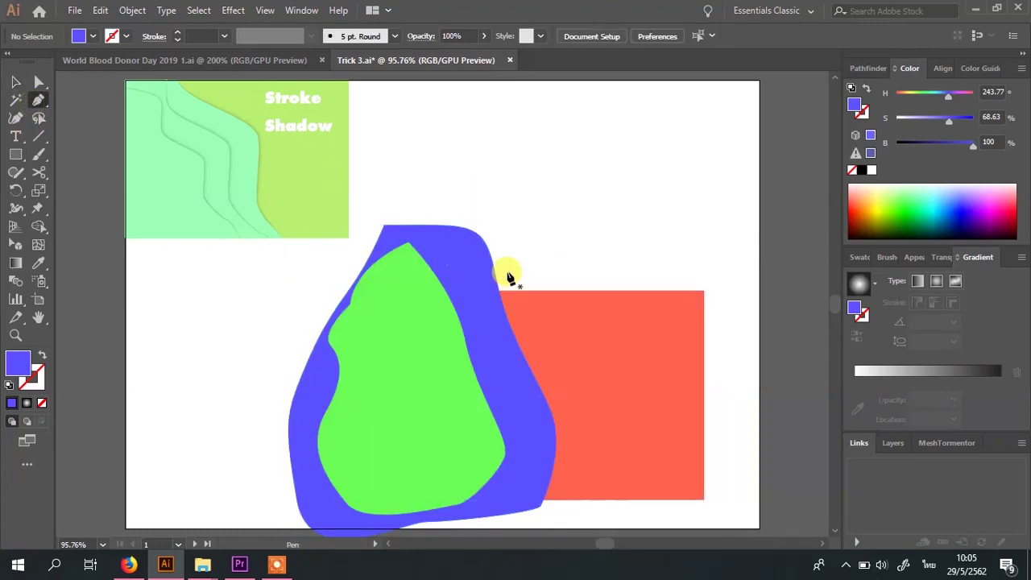
# - Draw a large closed curved outline above the blue shape, spreading over the red rectangle
pyautogui.moveTo(455, 197); pyautogui.dragTo(557, 260)
pyautogui.click(556, 315)
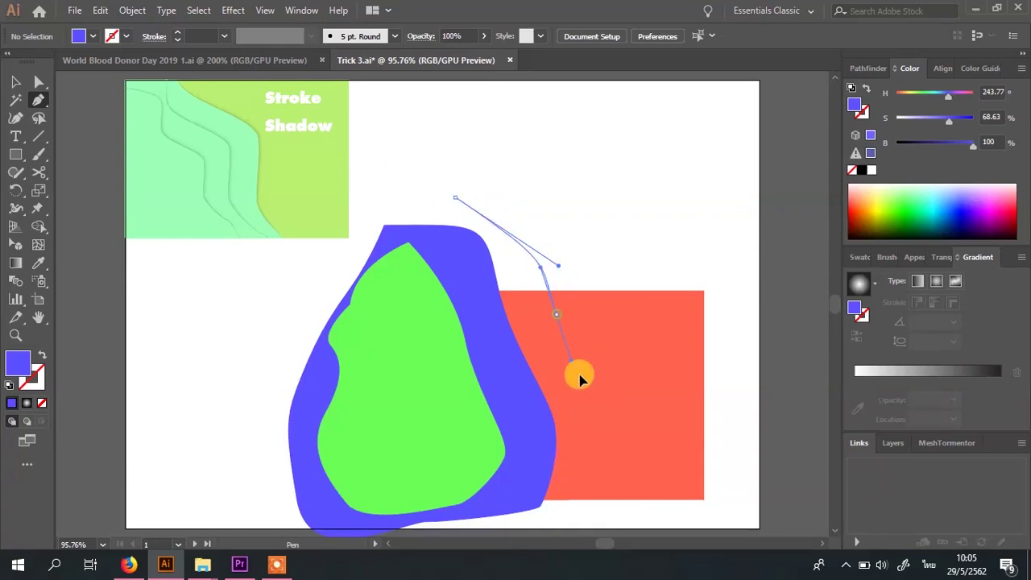
pyautogui.click(613, 420)
pyautogui.click(586, 507)
pyautogui.moveTo(506, 522); pyautogui.dragTo(330, 520)
pyautogui.click(314, 516)
pyautogui.click(306, 437)
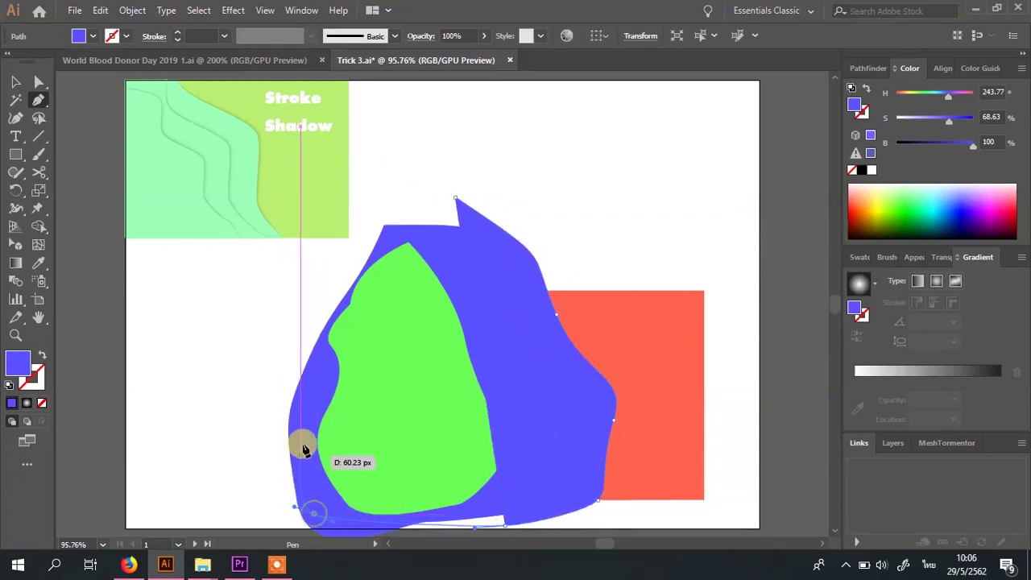
pyautogui.moveTo(333, 351); pyautogui.dragTo(345, 325)
pyautogui.moveTo(368, 268)
pyautogui.mouseDown()
pyautogui.moveTo(408, 218)
pyautogui.moveTo(457, 199)
pyautogui.mouseUp()
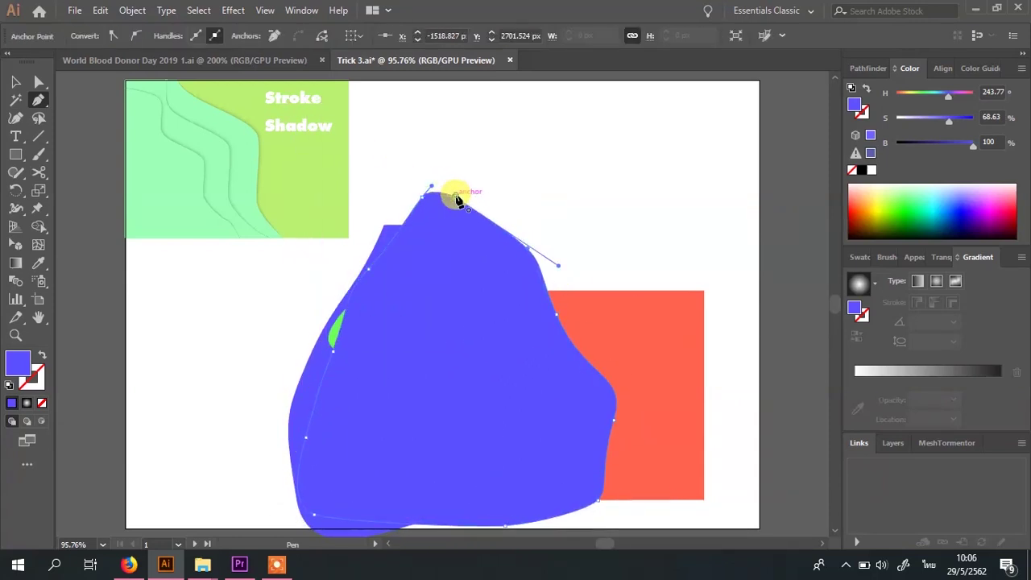
# - Fill the new shape yellow-green and send it back twice, behind the blue and green shapes
pyautogui.click(878, 199)
pyautogui.press('v')
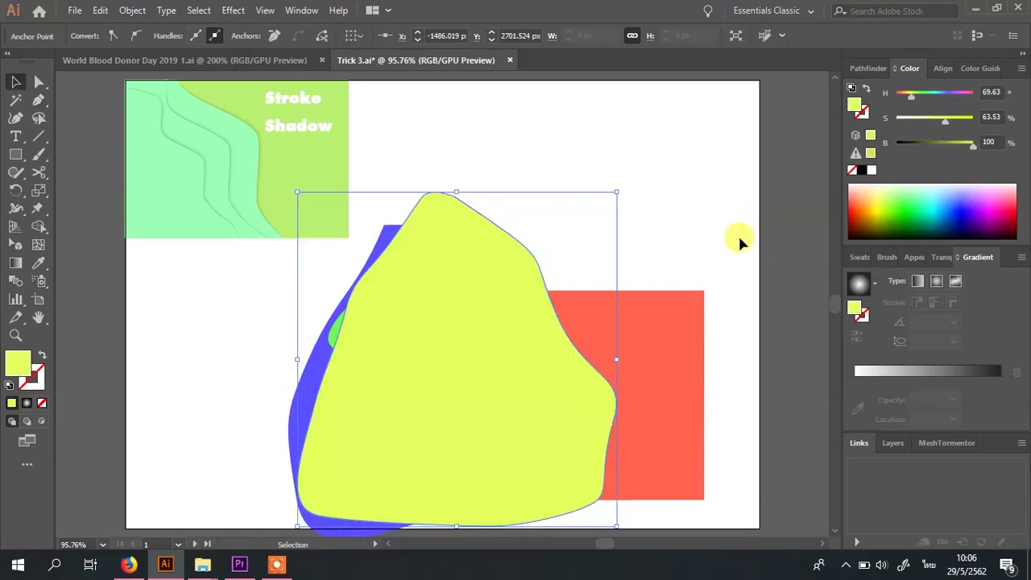
pyautogui.hotkey('ctrl', 'shift', '[')
pyautogui.hotkey('ctrl', 'shift', '[')
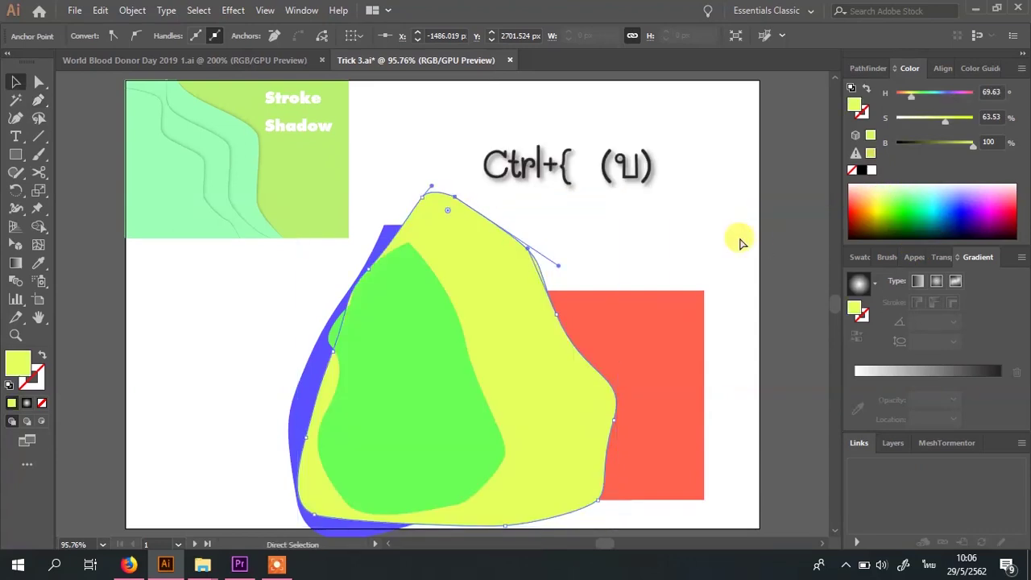
pyautogui.hotkey('ctrl', 'shift', '[')
pyautogui.click(725, 238)
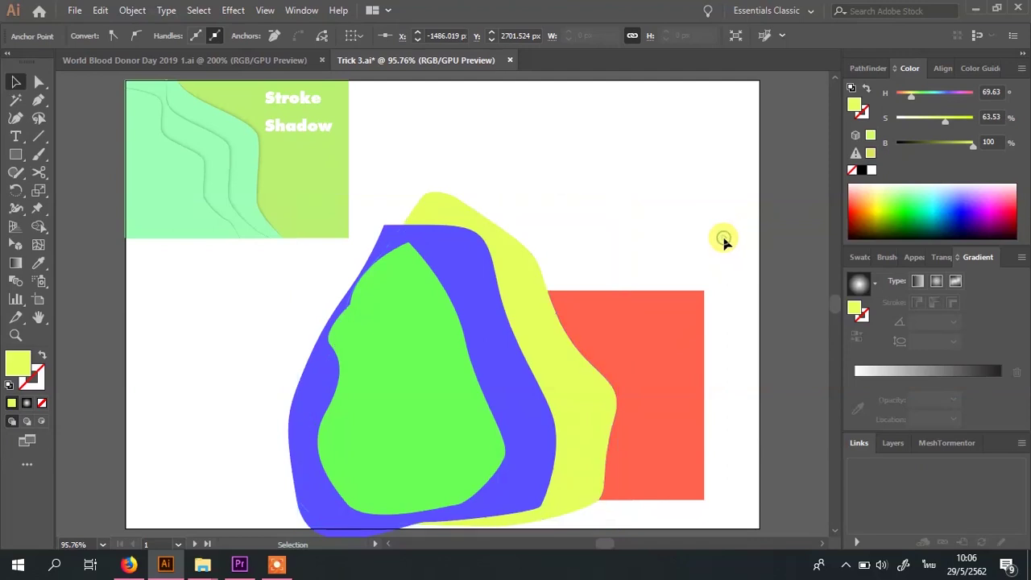
pyautogui.moveTo(714, 327); pyautogui.dragTo(706, 318)
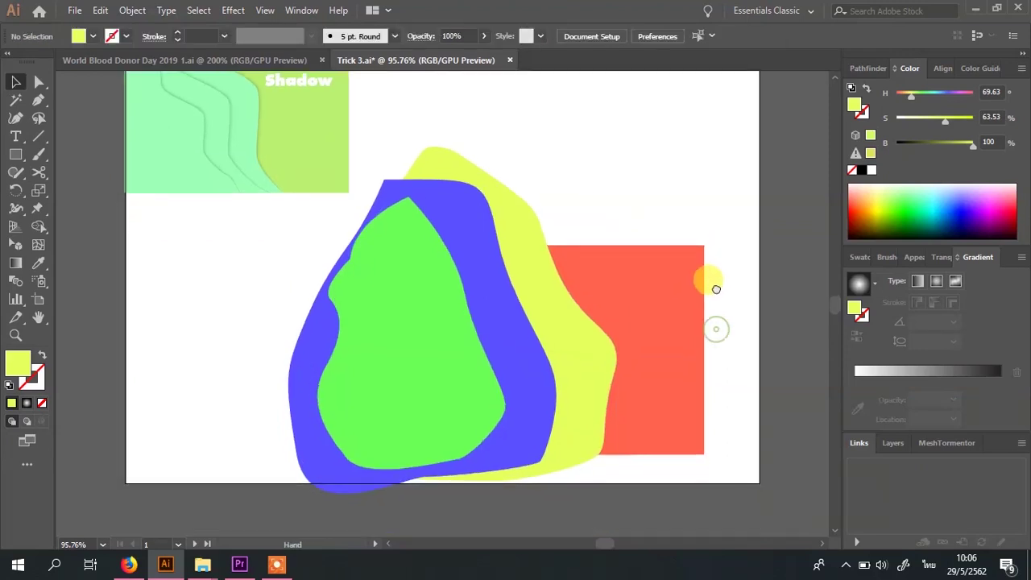
# - With Shape Builder, delete the blue crescent and yellow lobe spilling outside the red rectangle
pyautogui.moveTo(725, 242); pyautogui.dragTo(409, 460)
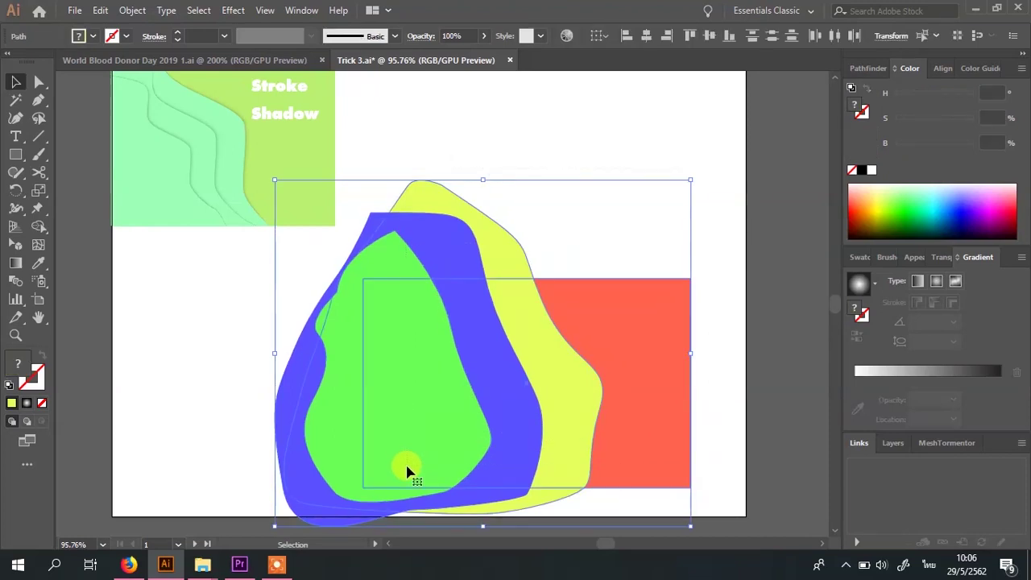
pyautogui.hotkey('shift', 'm')
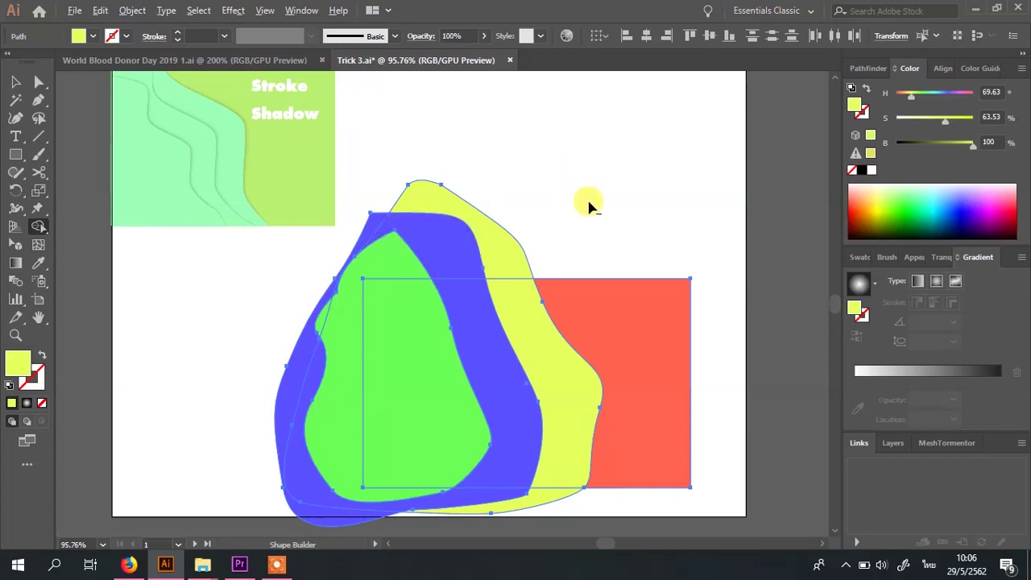
pyautogui.moveTo(567, 207); pyautogui.dragTo(359, 240)
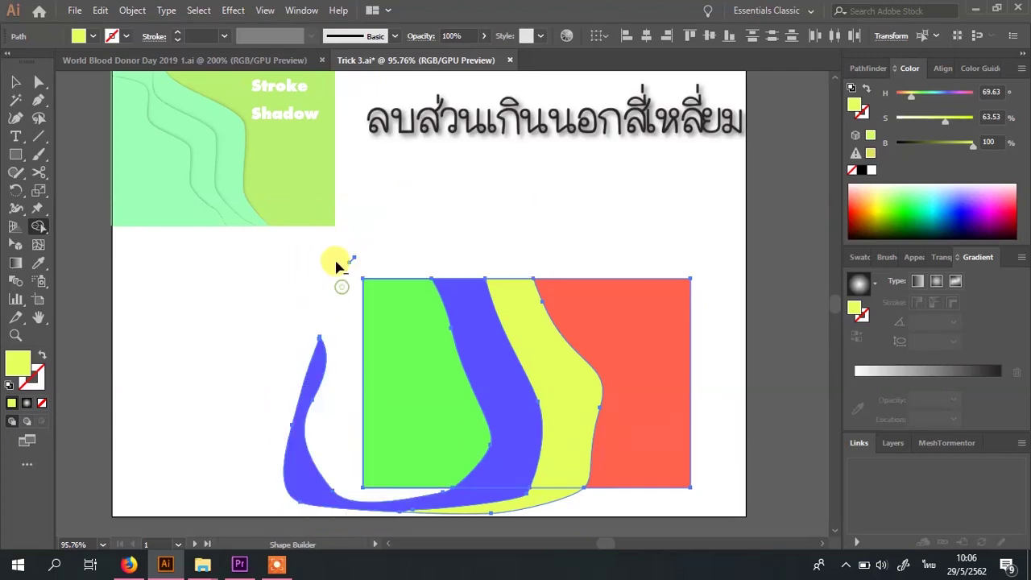
pyautogui.moveTo(290, 332); pyautogui.dragTo(330, 480)
pyautogui.moveTo(403, 504); pyautogui.dragTo(599, 516)
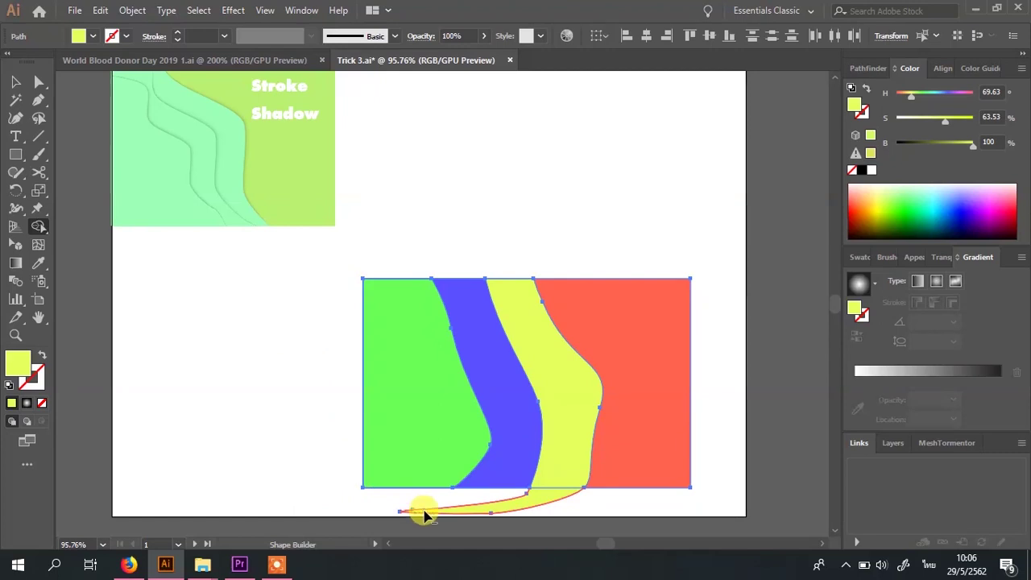
pyautogui.press('v')
pyautogui.click(729, 322)
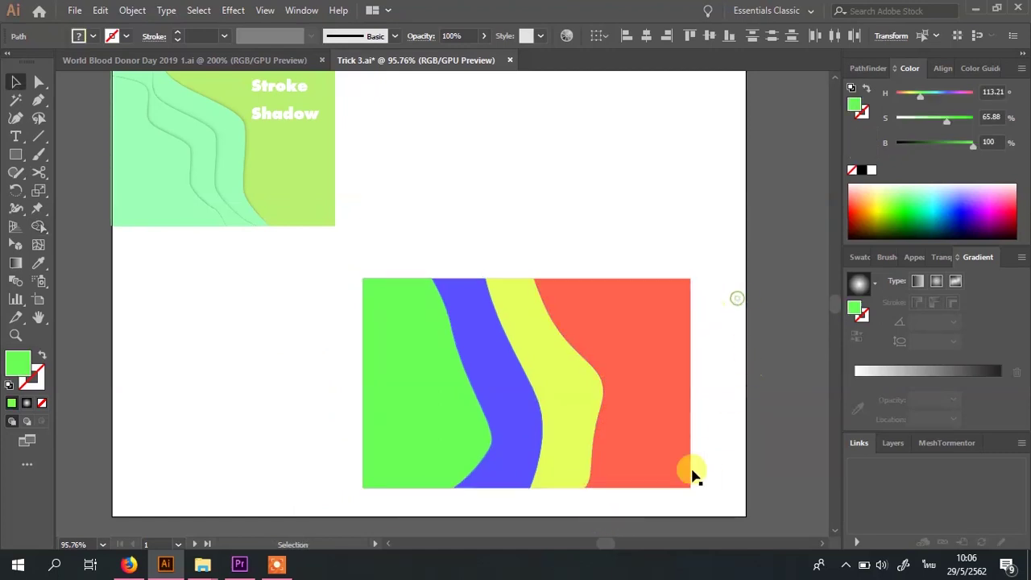
pyautogui.hotkey('ctrl', '1')
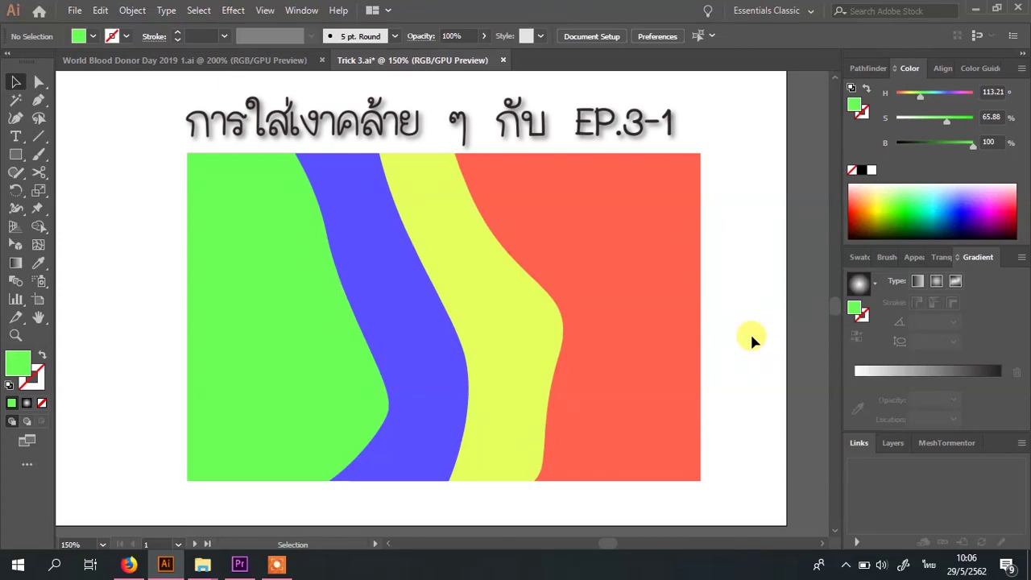
# - Select the green band with Direct Selection and isolate its path, undoing an accidental move
pyautogui.press('a')
pyautogui.click(239, 270)
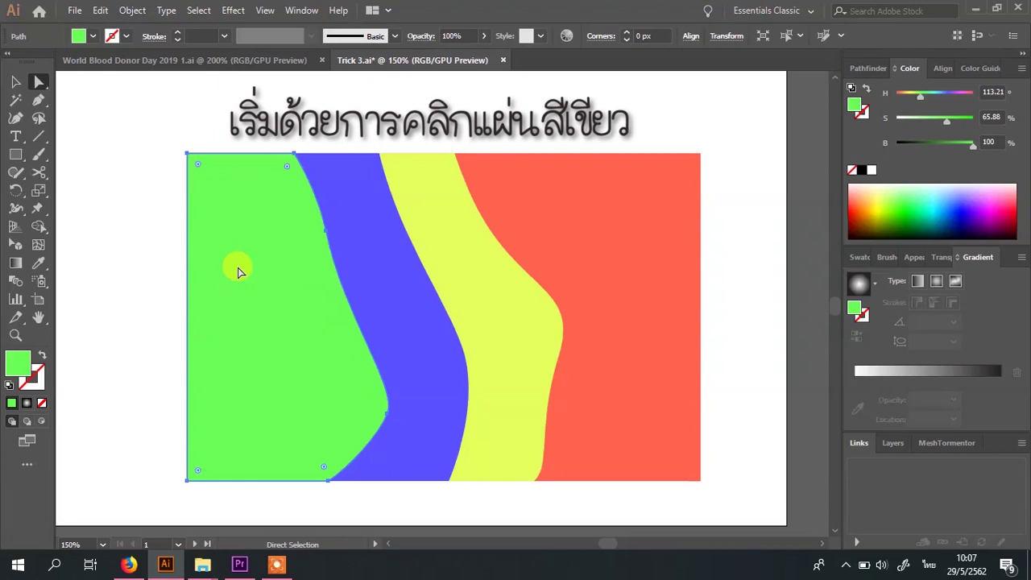
pyautogui.rightClick(238, 271)
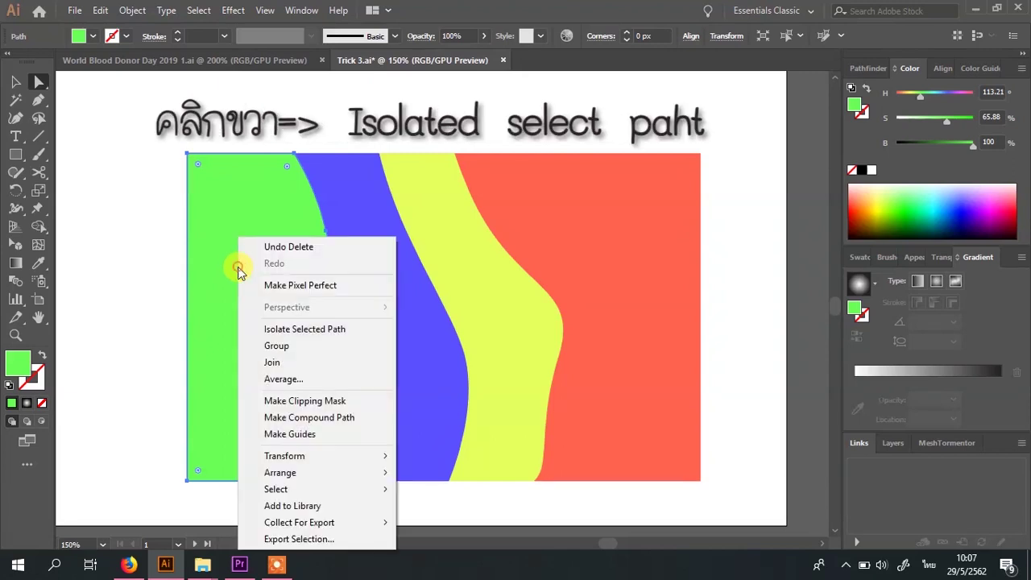
pyautogui.click(305, 332)
pyautogui.press('v')
pyautogui.moveTo(258, 250); pyautogui.dragTo(157, 243)
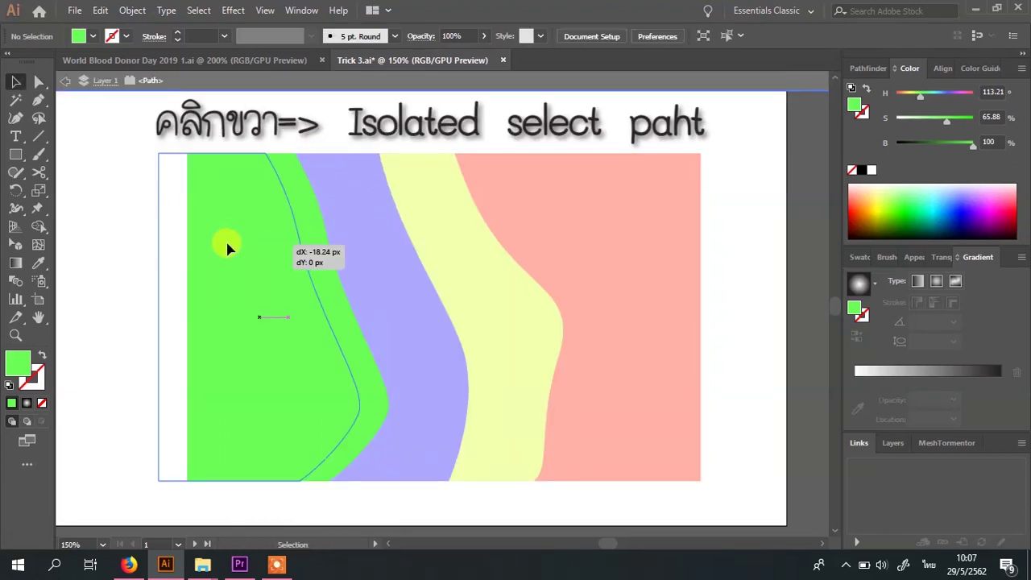
pyautogui.hotkey('ctrl', 'z')
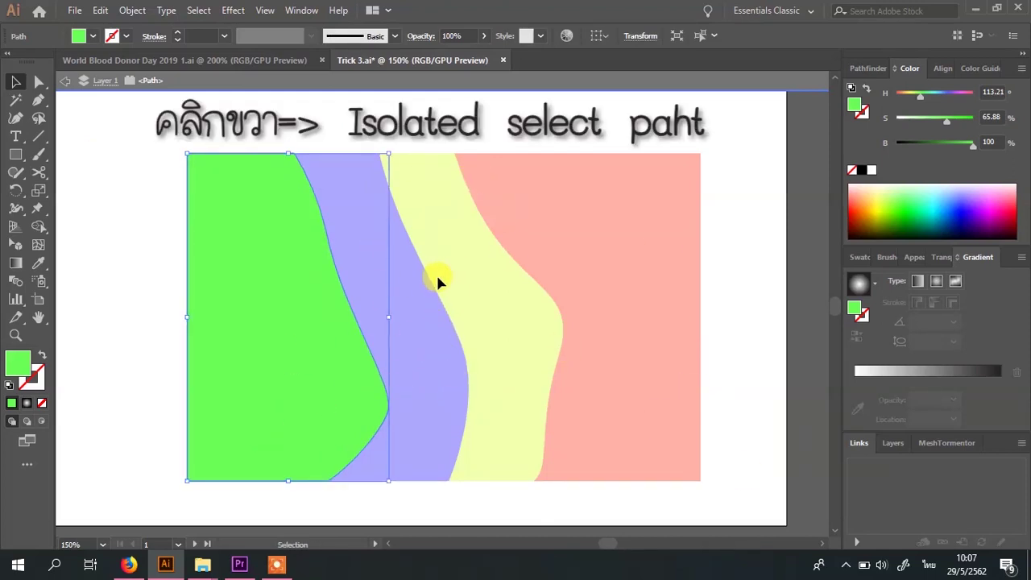
# - Copy the green band, paste it behind with Ctrl+B, and isolate the copy
pyautogui.hotkey('ctrl', 'c')
pyautogui.hotkey('ctrl', 'b')
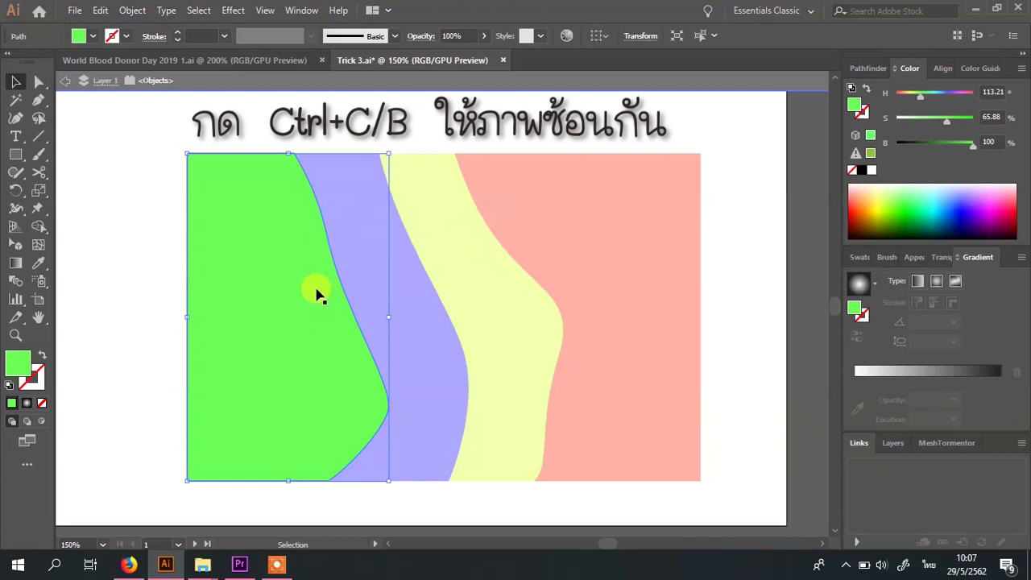
pyautogui.rightClick(319, 256)
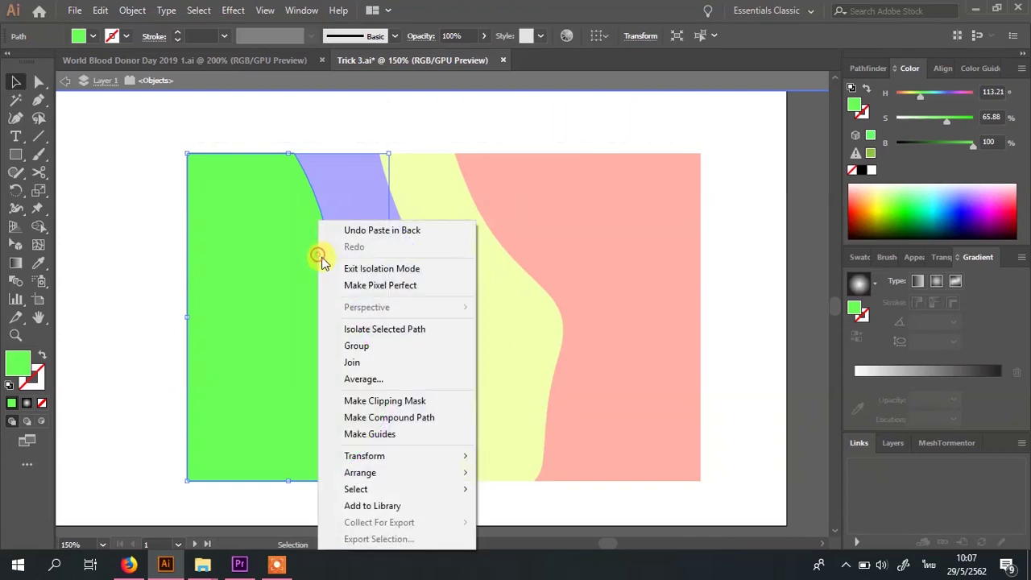
pyautogui.click(382, 330)
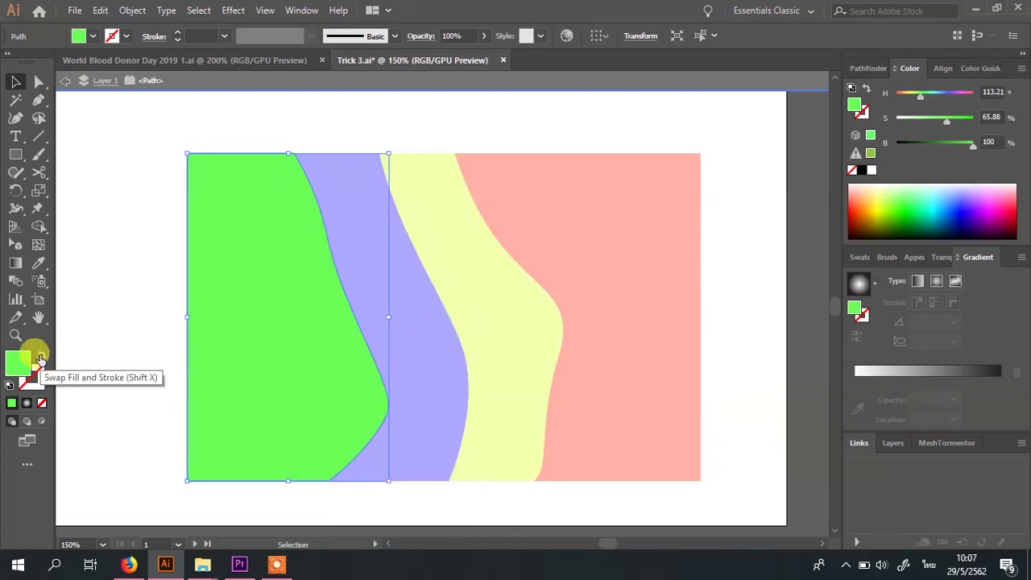
# - Turn the copy's fill into a gradient stroke applied across its width, blended with Multiply
pyautogui.click(40, 358)
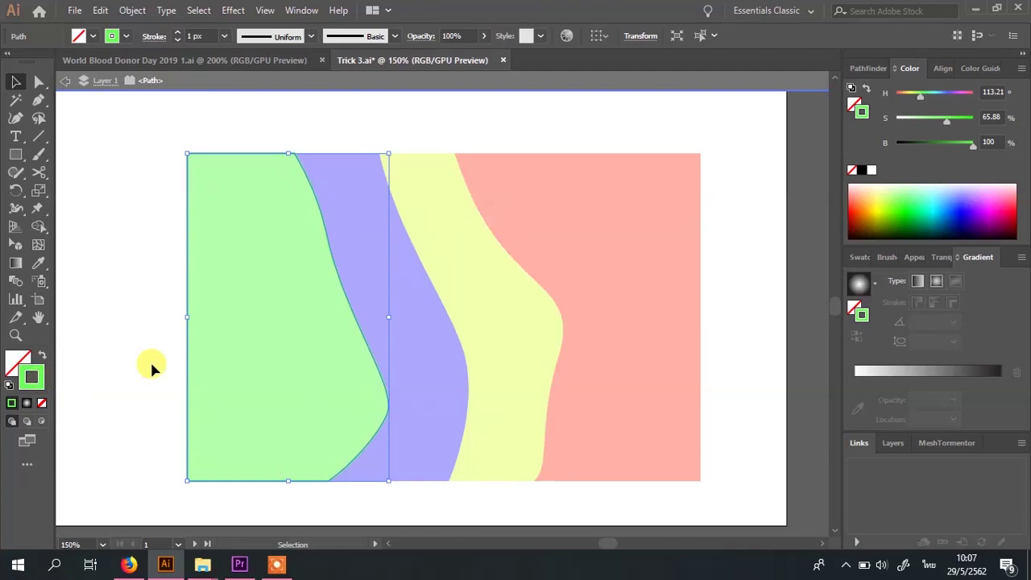
pyautogui.click(860, 282)
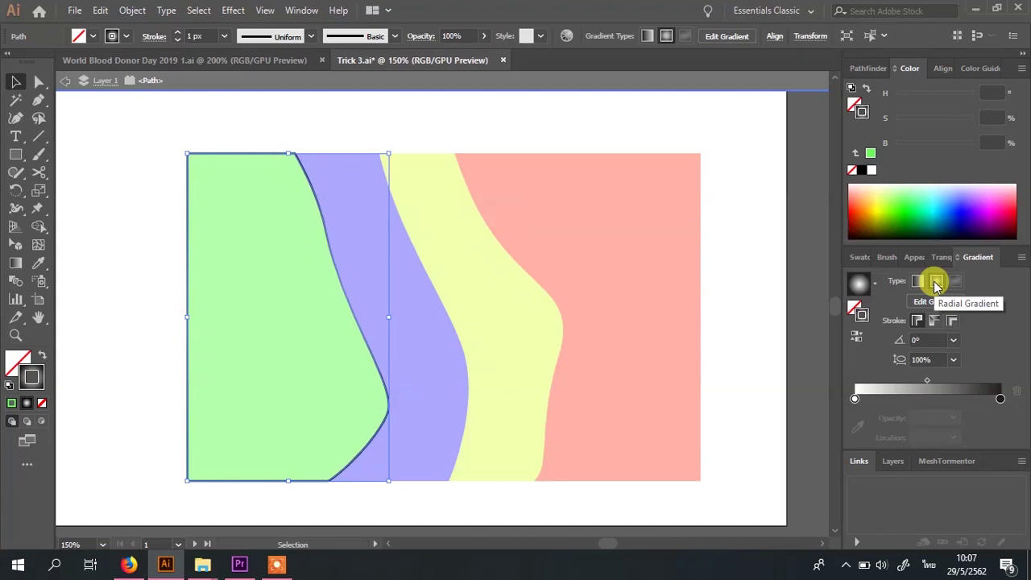
pyautogui.click(953, 322)
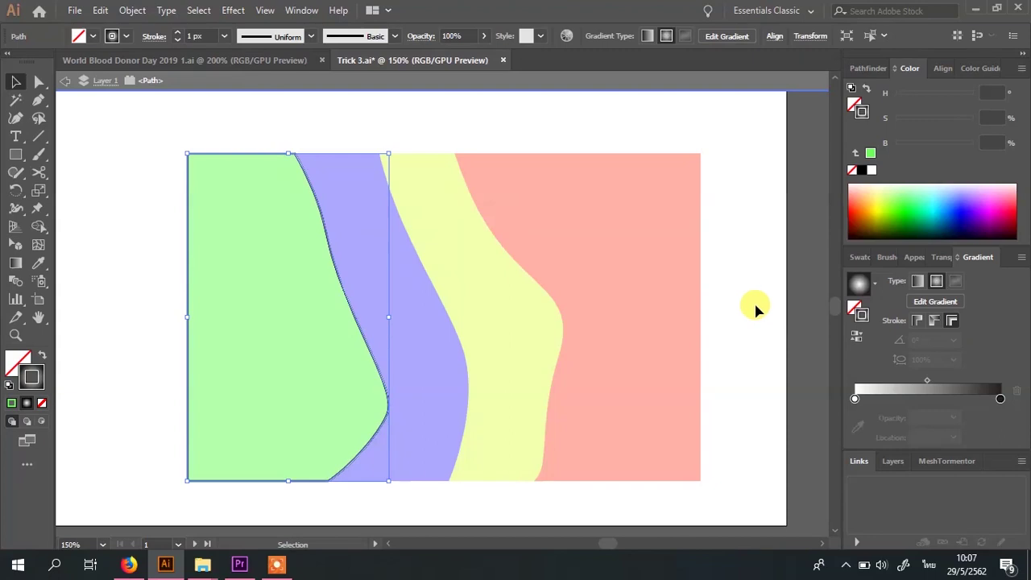
pyautogui.click(939, 259)
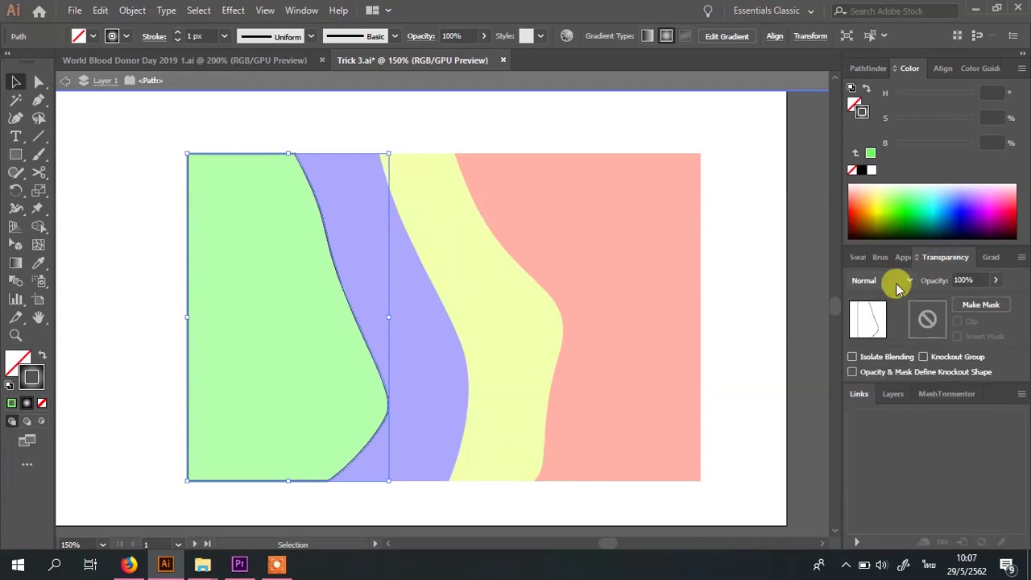
pyautogui.click(899, 281)
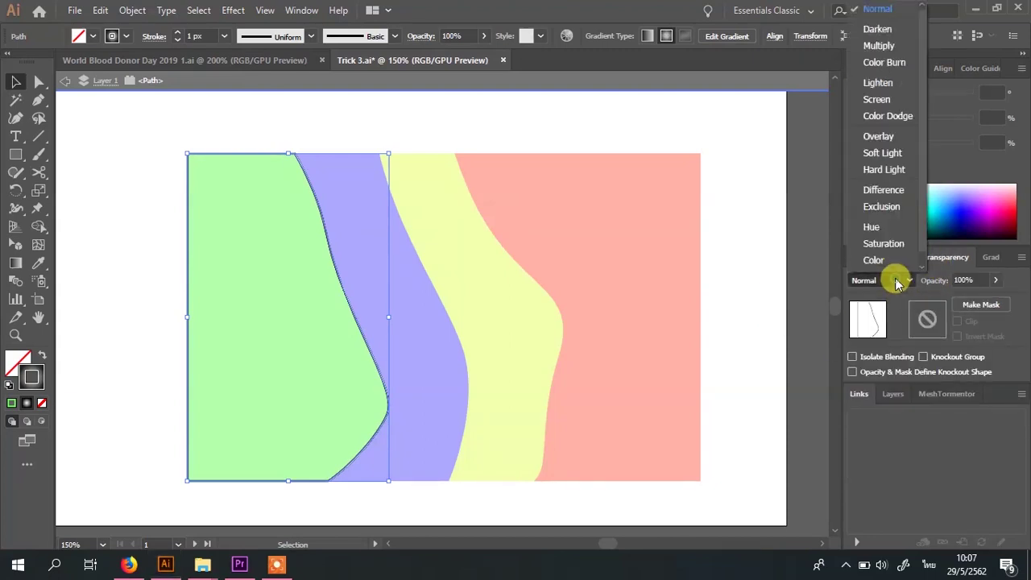
pyautogui.click(882, 44)
# - Set the stroke to 13 px, reverse the gradient to black-to-white, and exit isolation mode
pyautogui.click(177, 33)
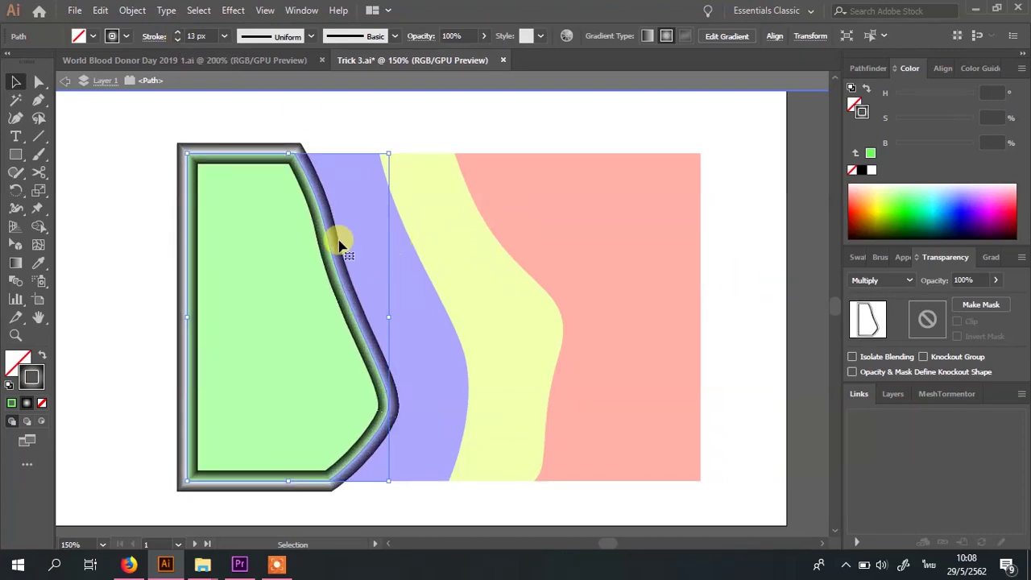
pyautogui.click(991, 257)
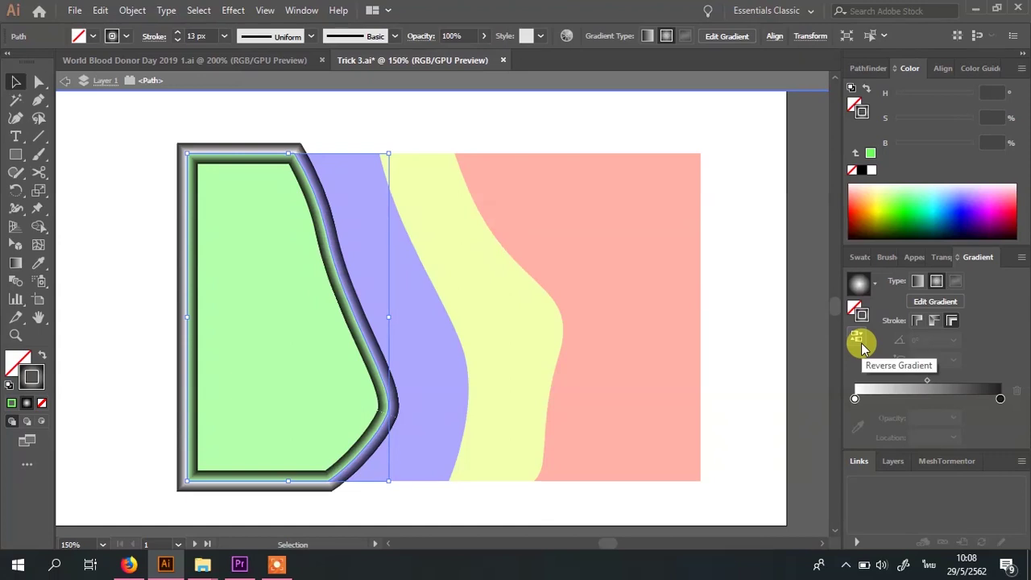
pyautogui.click(858, 340)
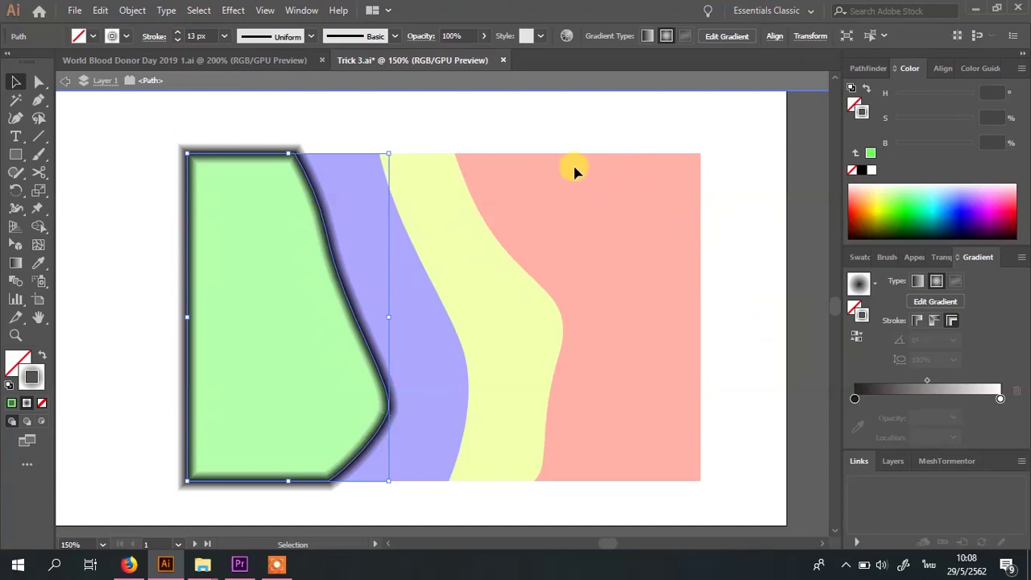
pyautogui.rightClick(341, 105)
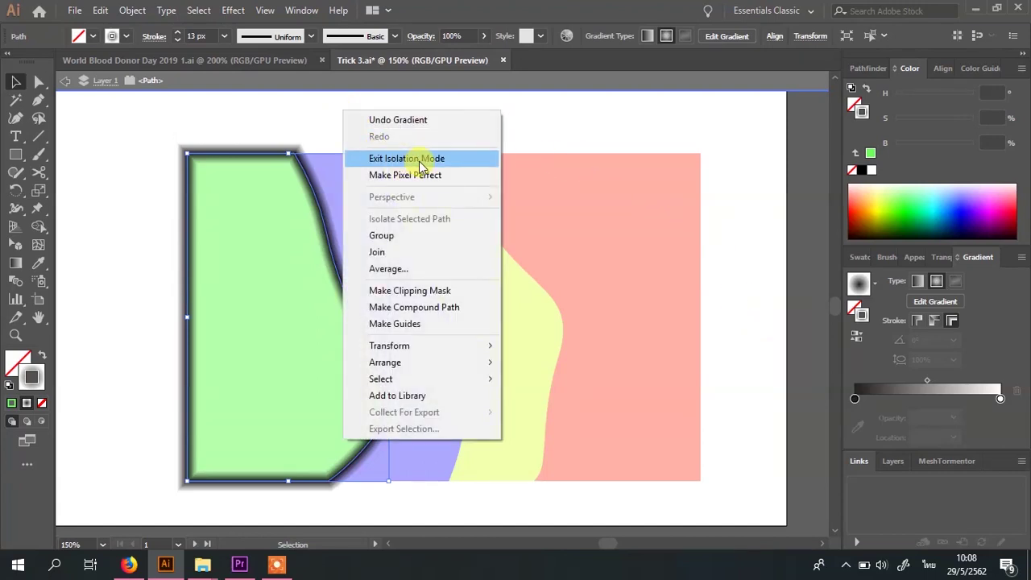
pyautogui.click(420, 159)
pyautogui.click(332, 121)
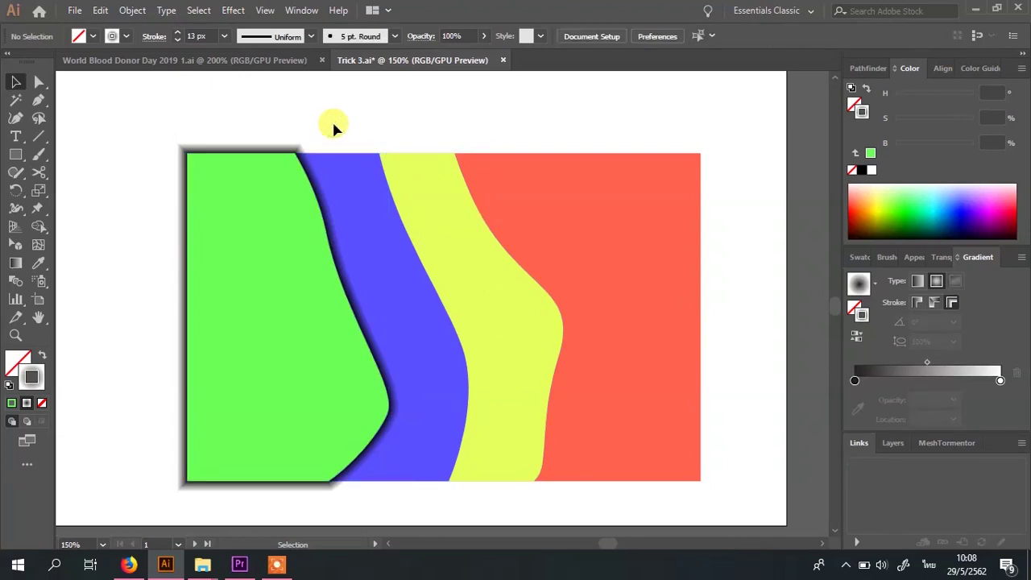
pyautogui.click(376, 219)
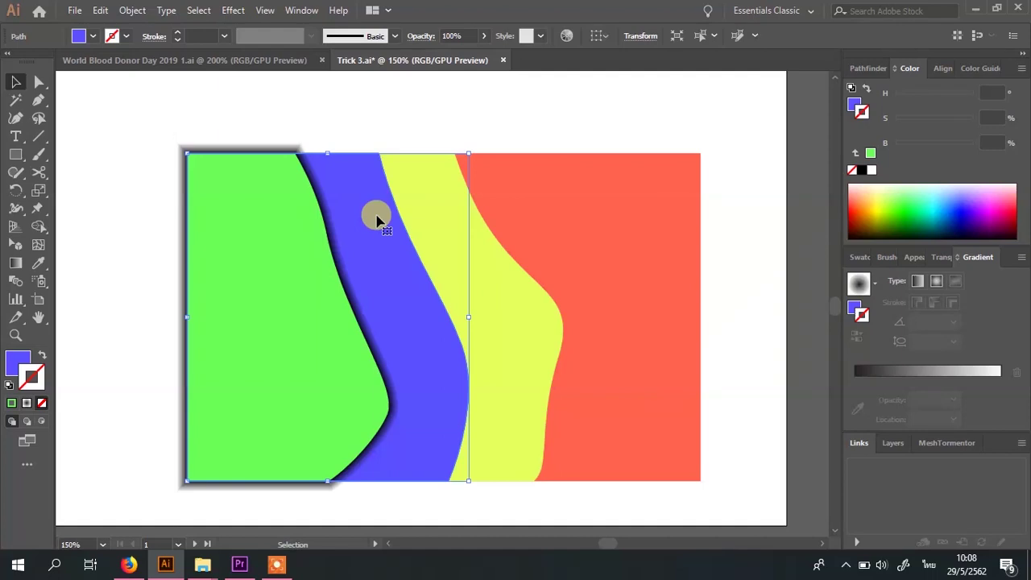
# - Isolate the blue band, paste a copy behind it, and isolate that copy
pyautogui.rightClick(376, 219)
pyautogui.click(468, 306)
pyautogui.hotkey('ctrl', 'c')
pyautogui.hotkey('ctrl', 'b')
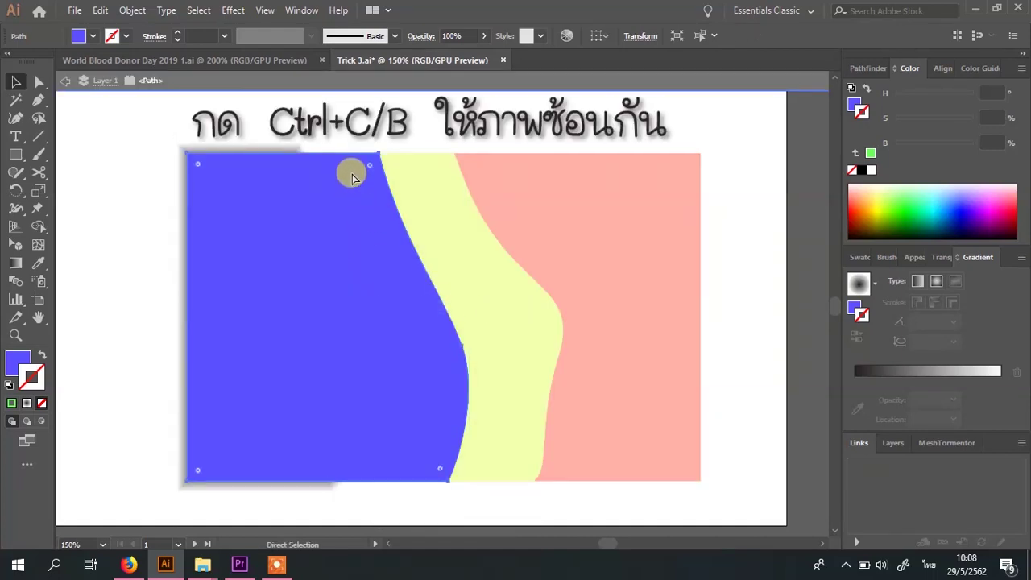
pyautogui.rightClick(368, 189)
pyautogui.click(450, 295)
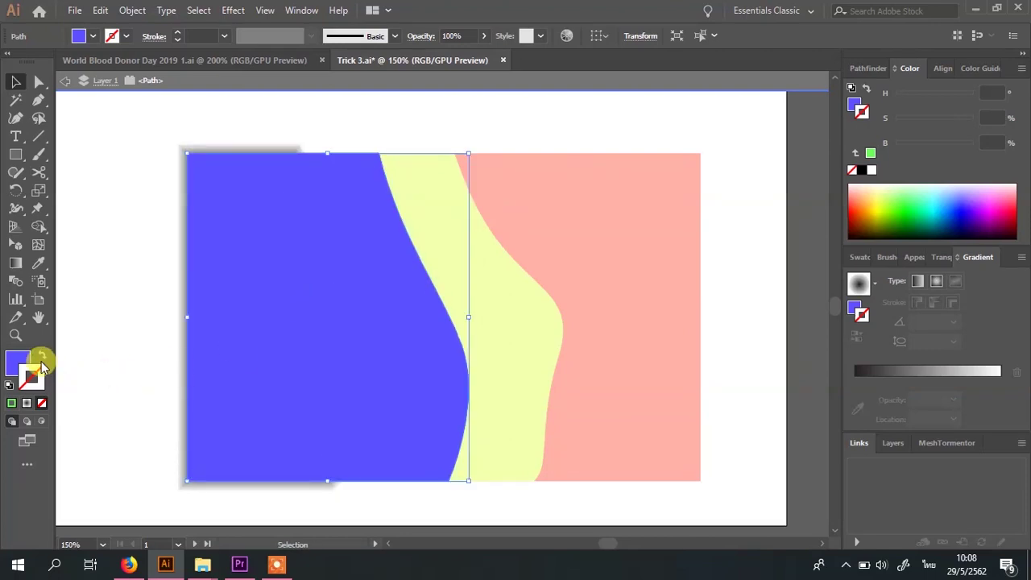
# - Give the blue copy a 15 px gradient stroke blended with Multiply
pyautogui.click(41, 356)
pyautogui.click(32, 376)
pyautogui.click(859, 282)
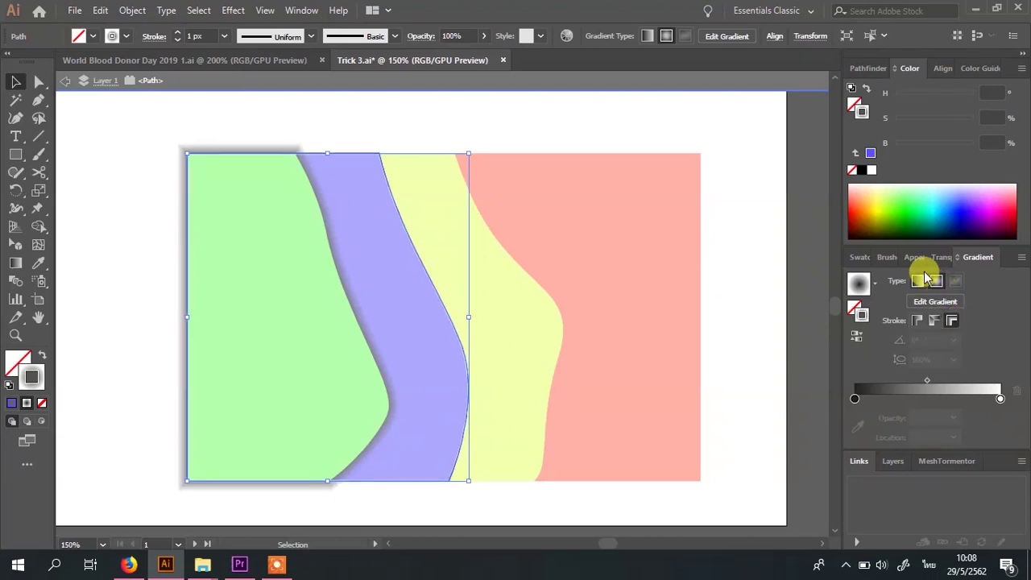
pyautogui.click(938, 257)
pyautogui.click(908, 280)
pyautogui.click(880, 46)
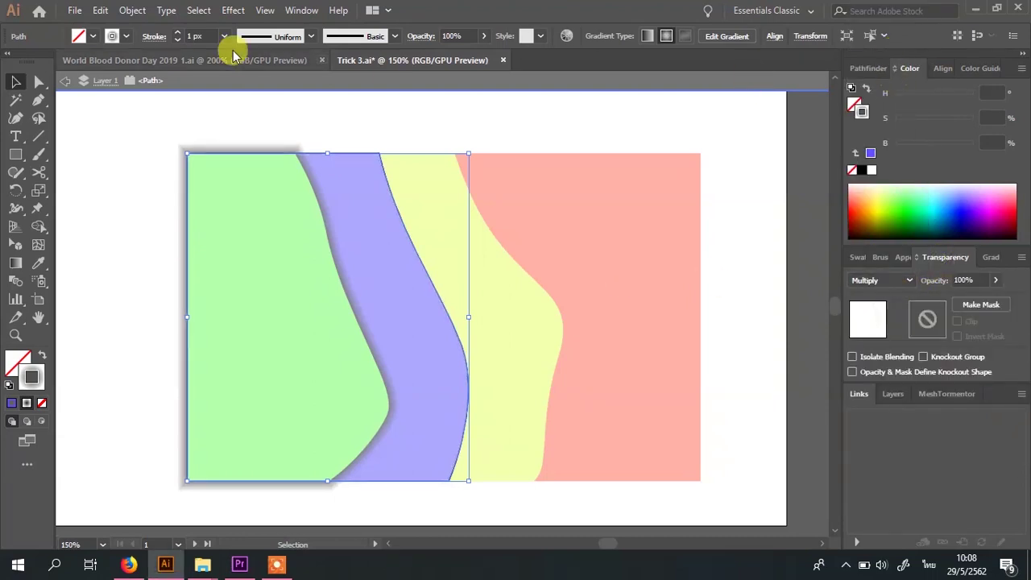
pyautogui.click(178, 32)
pyautogui.click(178, 33)
pyautogui.write('15')
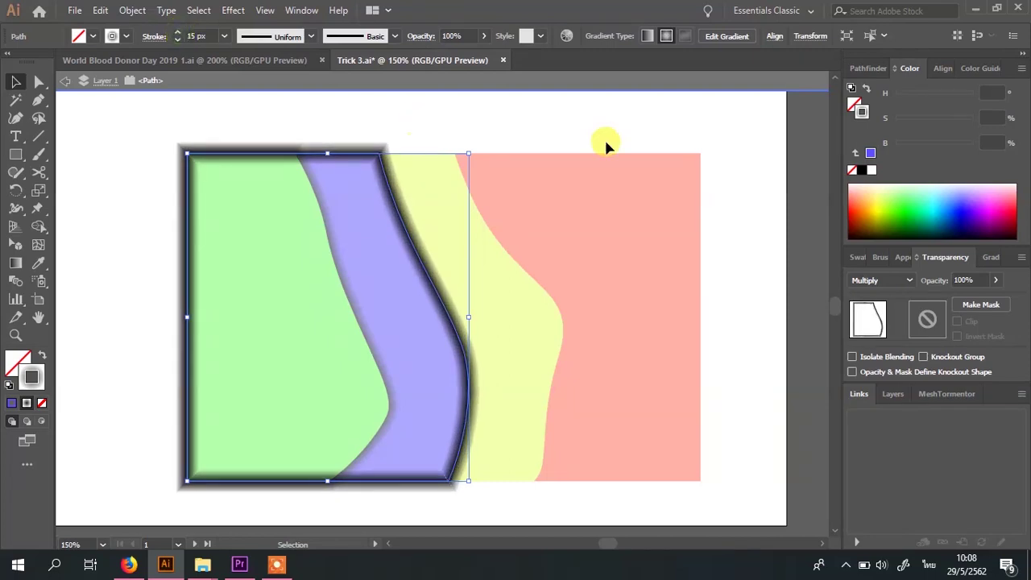
# - Exit isolation mode and isolate the yellow band for editing
pyautogui.rightClick(425, 126)
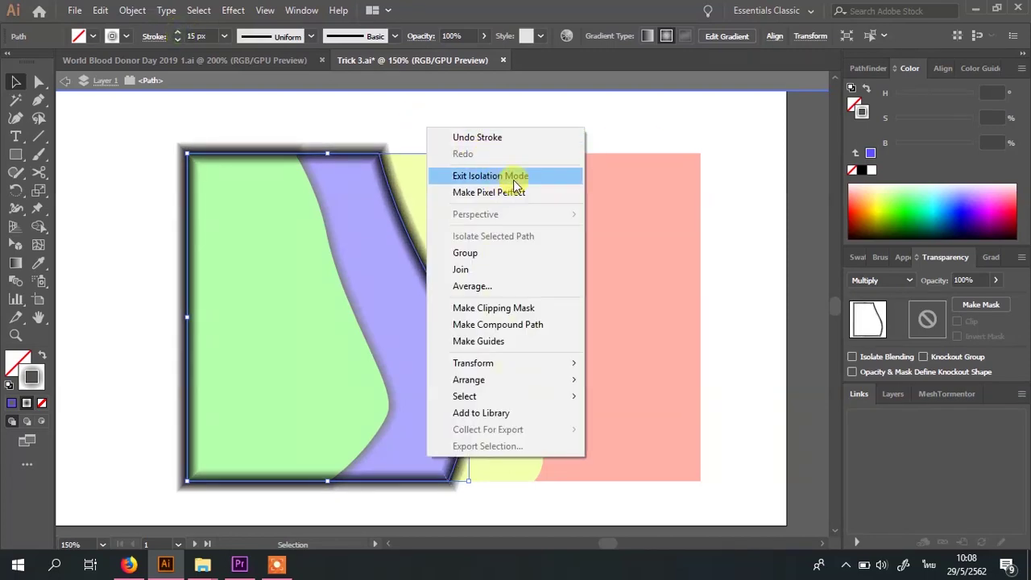
pyautogui.click(514, 176)
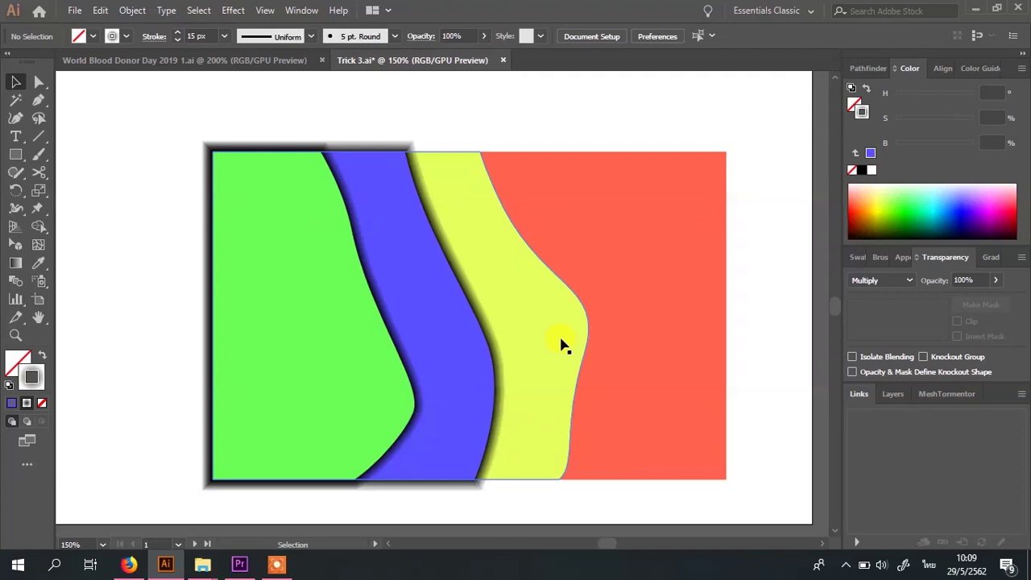
pyautogui.rightClick(562, 344)
pyautogui.click(586, 322)
# - Isolate the yellow band's edge path, swap its fill to stroke, and apply the White, Black gradient
pyautogui.press('v')
pyautogui.rightClick(493, 223)
pyautogui.click(557, 330)
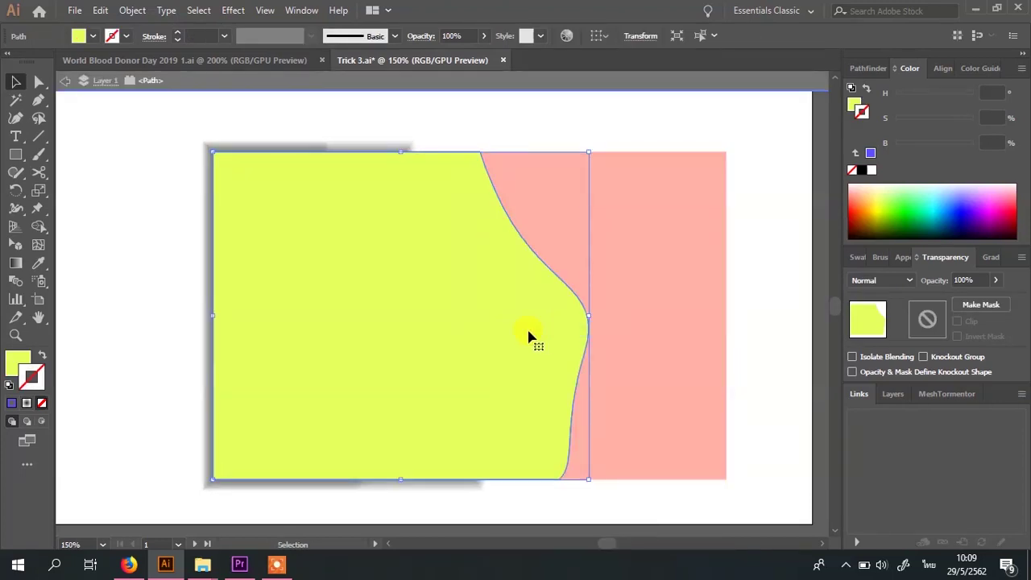
pyautogui.click(42, 355)
pyautogui.click(988, 257)
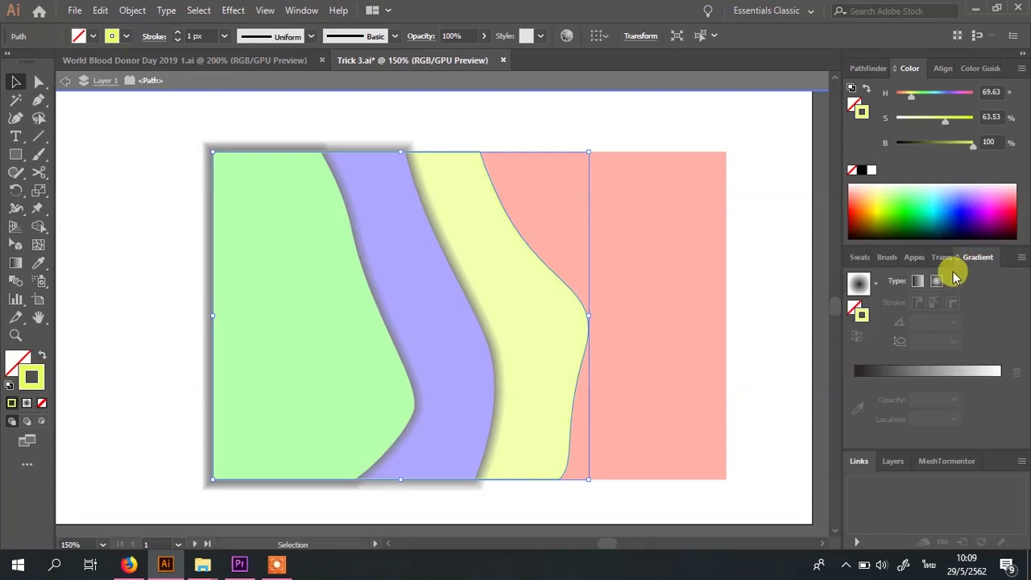
pyautogui.click(875, 283)
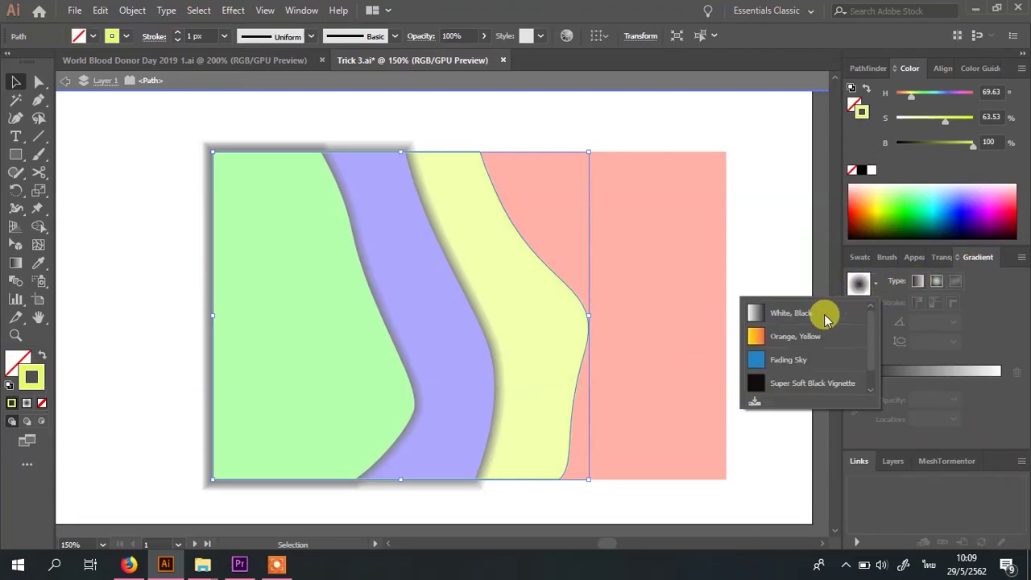
pyautogui.click(824, 314)
# - Make the stroke gradient radial across the width, Multiply-blended, 11 px, and reversed so the edge is dark
pyautogui.click(936, 283)
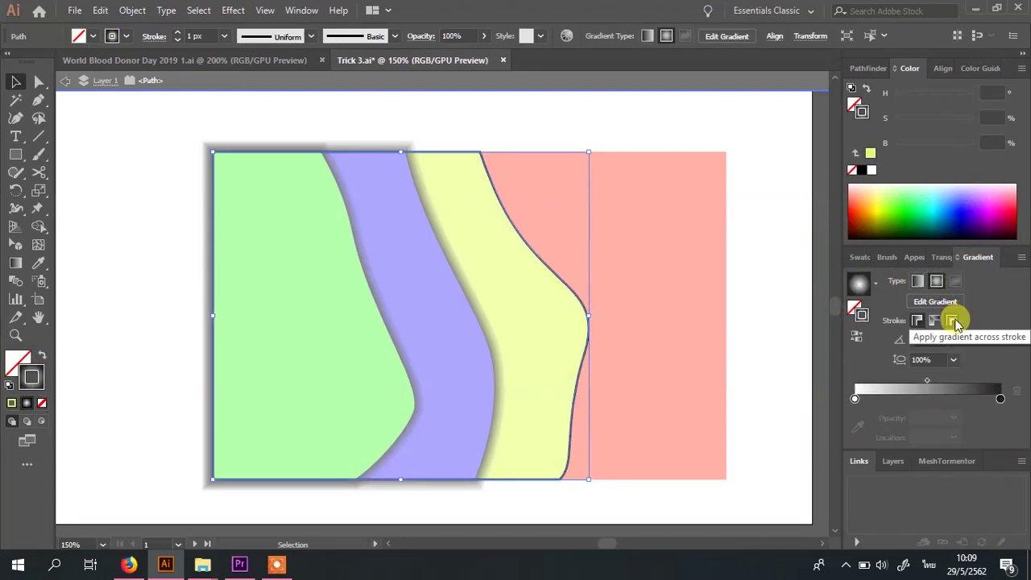
pyautogui.click(953, 322)
pyautogui.click(935, 257)
pyautogui.click(902, 280)
pyautogui.click(878, 46)
pyautogui.click(175, 33)
pyautogui.click(990, 257)
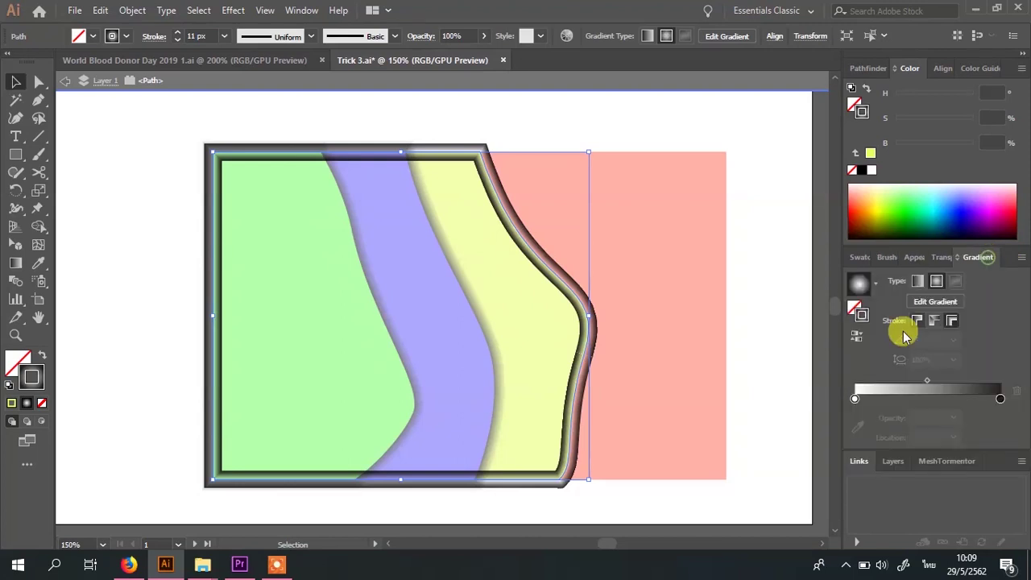
pyautogui.click(856, 339)
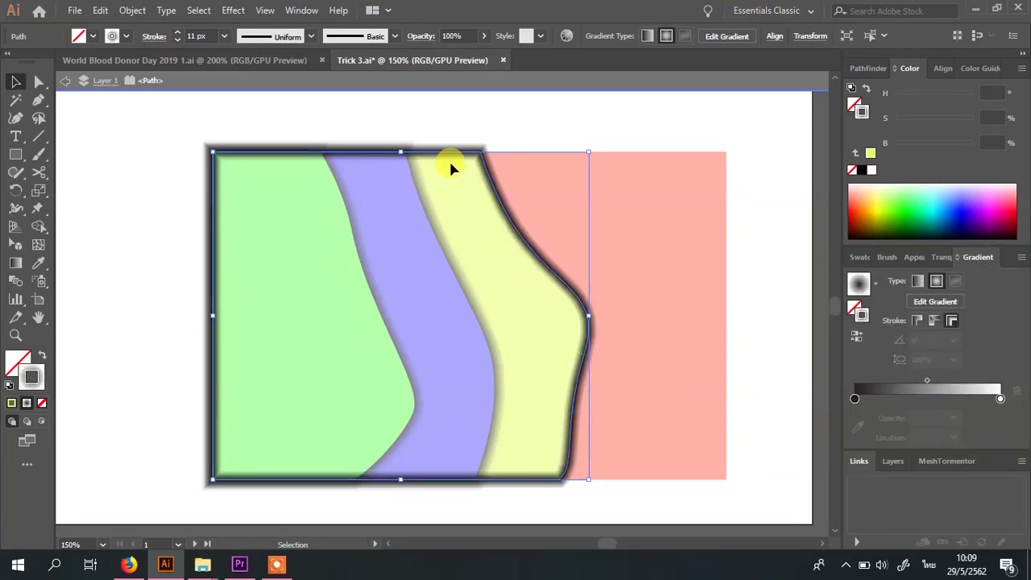
pyautogui.rightClick(553, 128)
# - Exit isolation and move the yellow shadow path's gradient midpoint to 30.2%
pyautogui.click(654, 176)
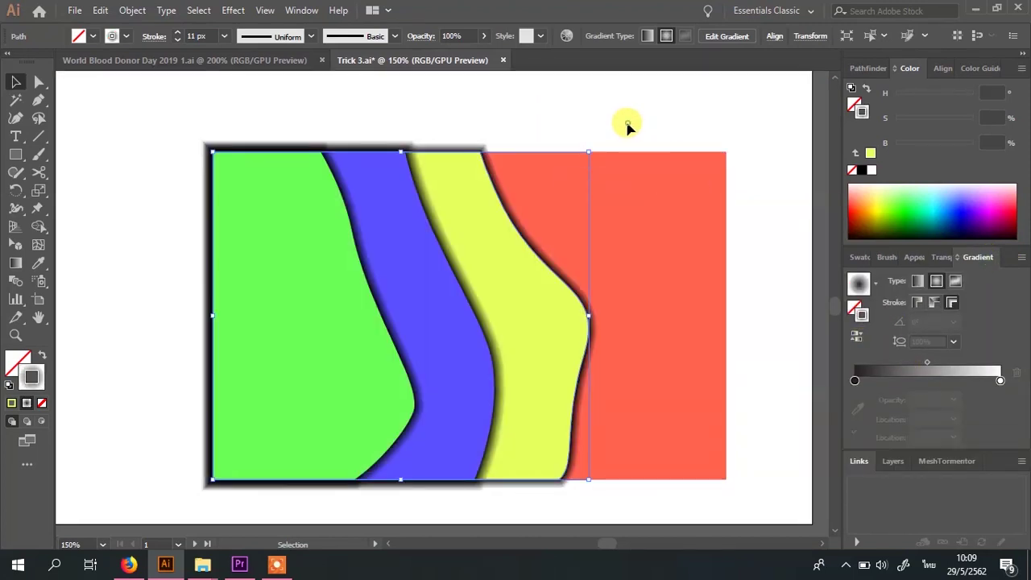
pyautogui.scroll(-1, 634, 298)
pyautogui.scroll(1, 559, 170)
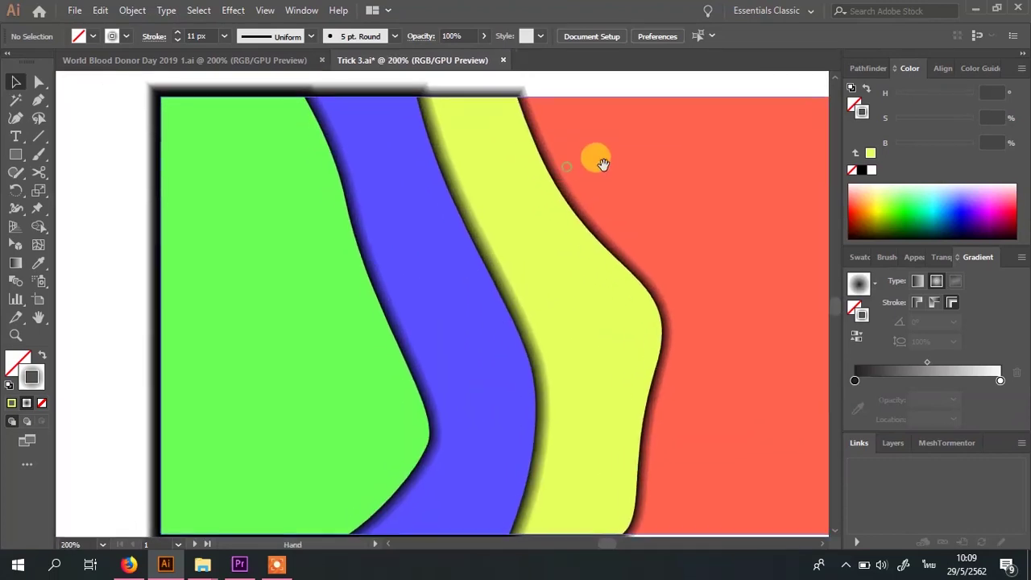
pyautogui.scroll(-1, 596, 153)
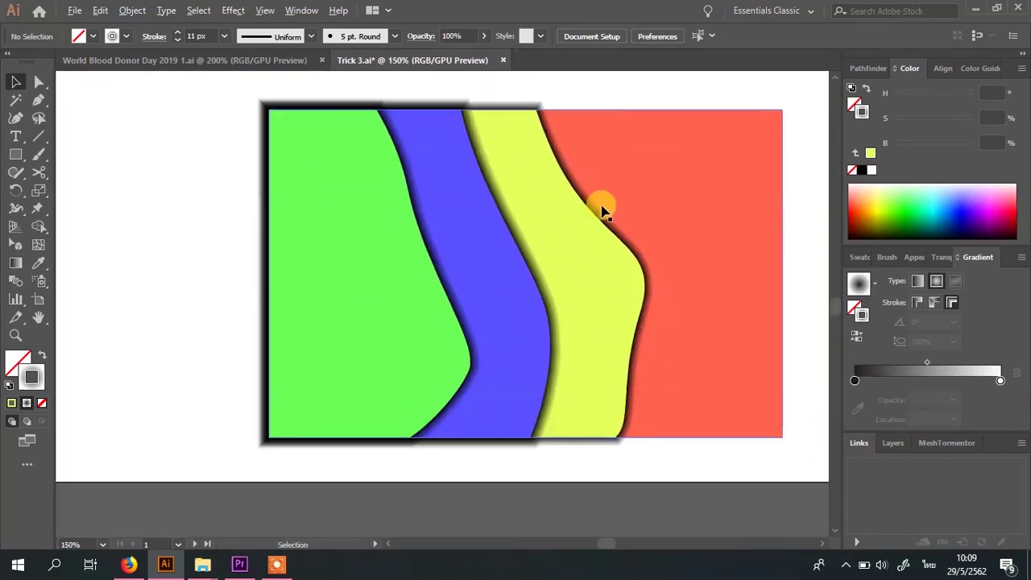
pyautogui.scroll(1, 642, 219)
pyautogui.moveTo(626, 216); pyautogui.dragTo(581, 226)
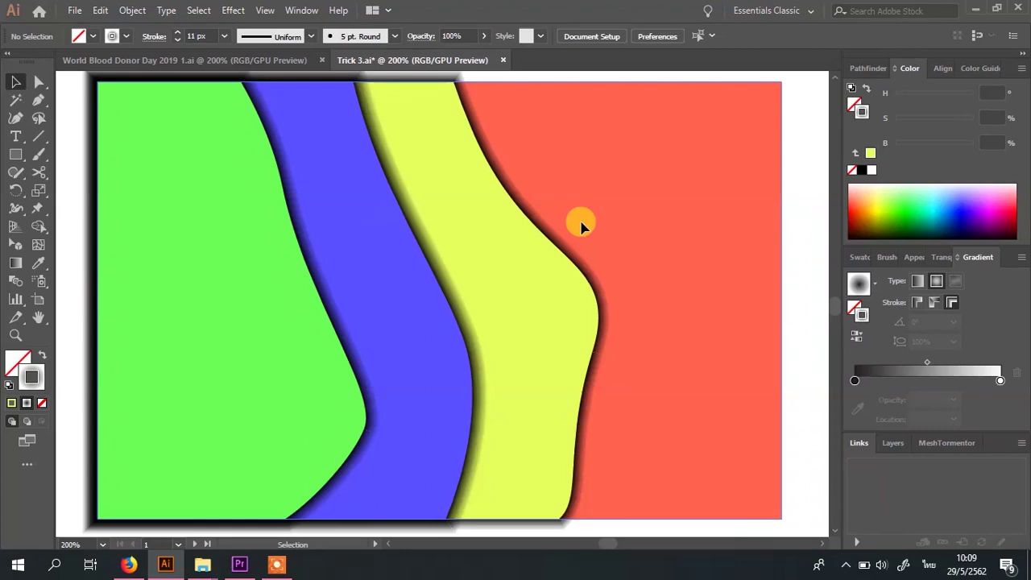
pyautogui.scroll(-1, 582, 225)
pyautogui.click(478, 110)
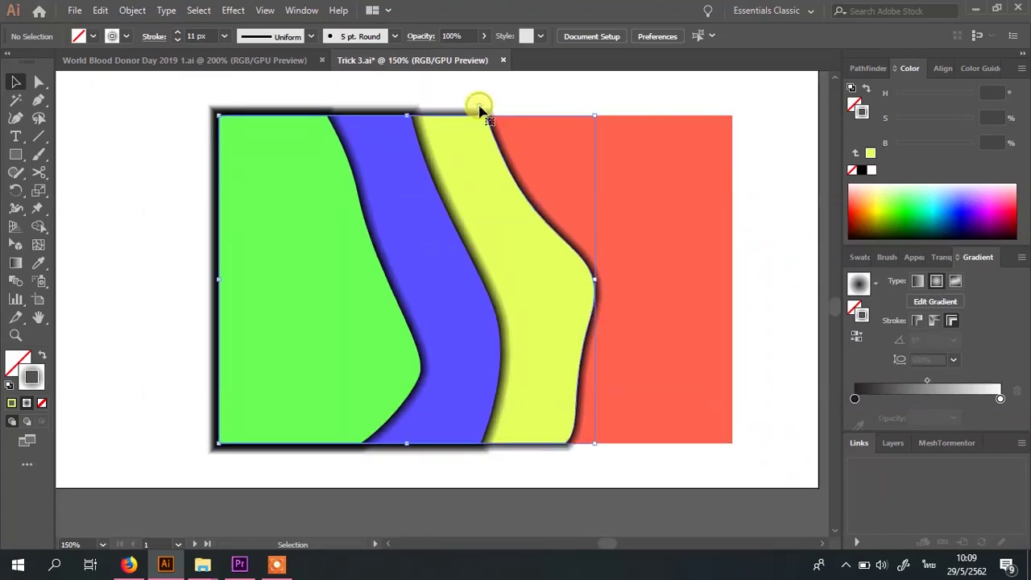
pyautogui.moveTo(927, 381)
pyautogui.mouseDown()
pyautogui.moveTo(865, 398)
pyautogui.moveTo(898, 381)
pyautogui.mouseUp()
pyautogui.press('a')
# - Select the green, blue and yellow edge paths and raise their stroke weight to 16 px
pyautogui.click(400, 299)
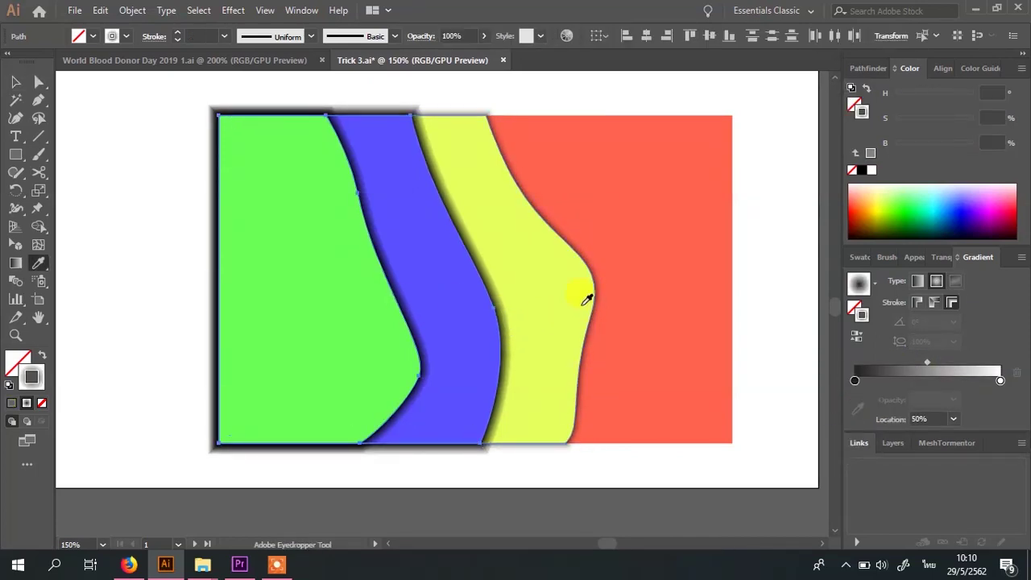
pyautogui.press('v')
pyautogui.scroll(1, 548, 129)
pyautogui.click(453, 242)
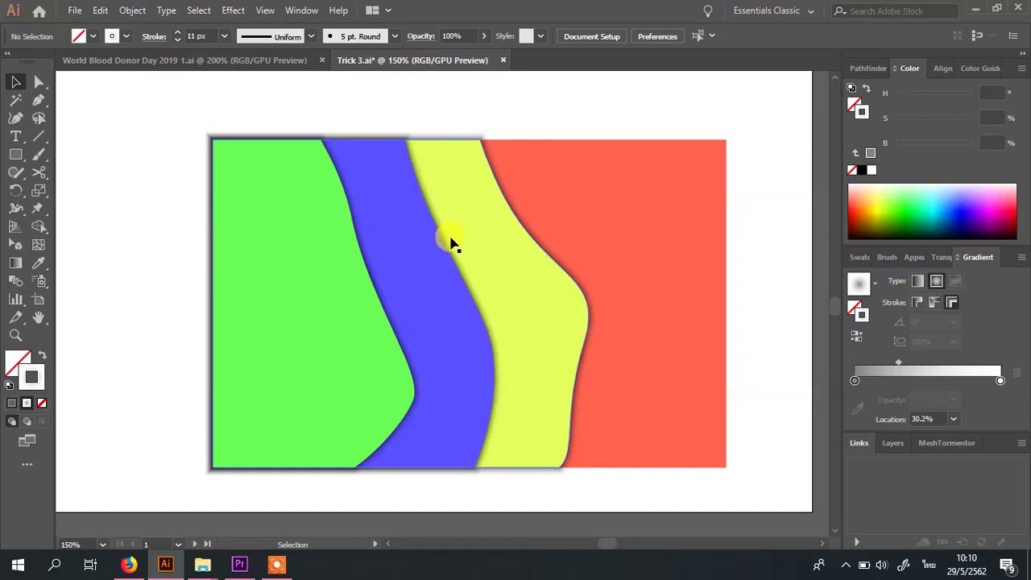
pyautogui.keyDown('shift'); pyautogui.click(499, 172); pyautogui.keyUp('shift')
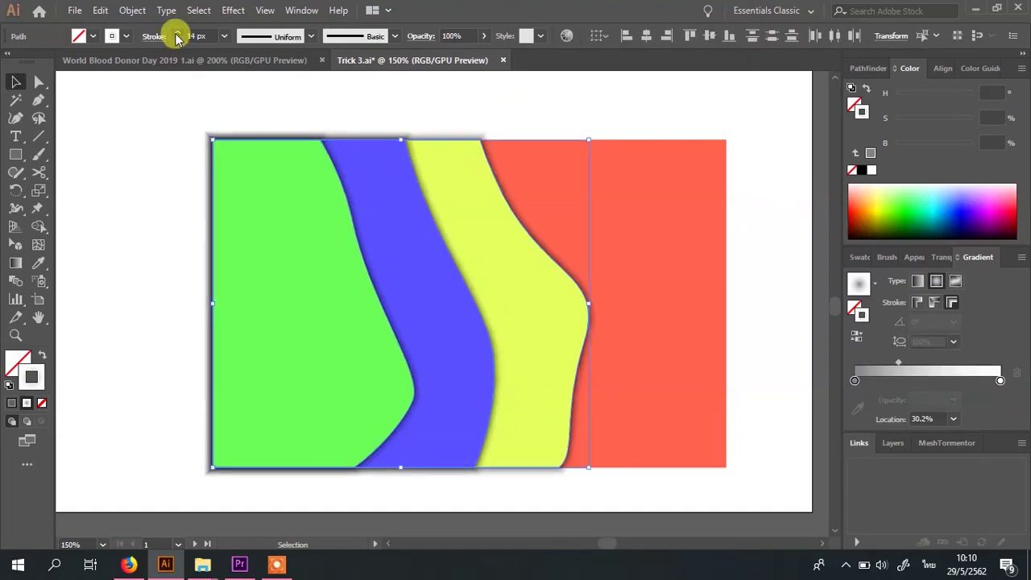
pyautogui.click(653, 98)
pyautogui.press('a')
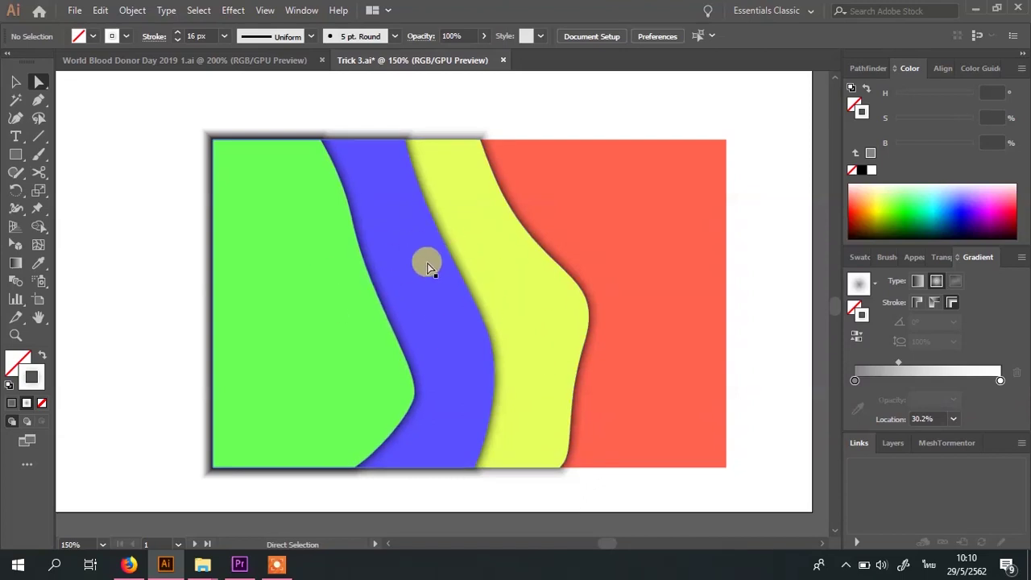
# - Bring a copy of the red rectangle to the front, then clip all bands to it with Ctrl+7
pyautogui.press('v')
pyautogui.click(665, 184)
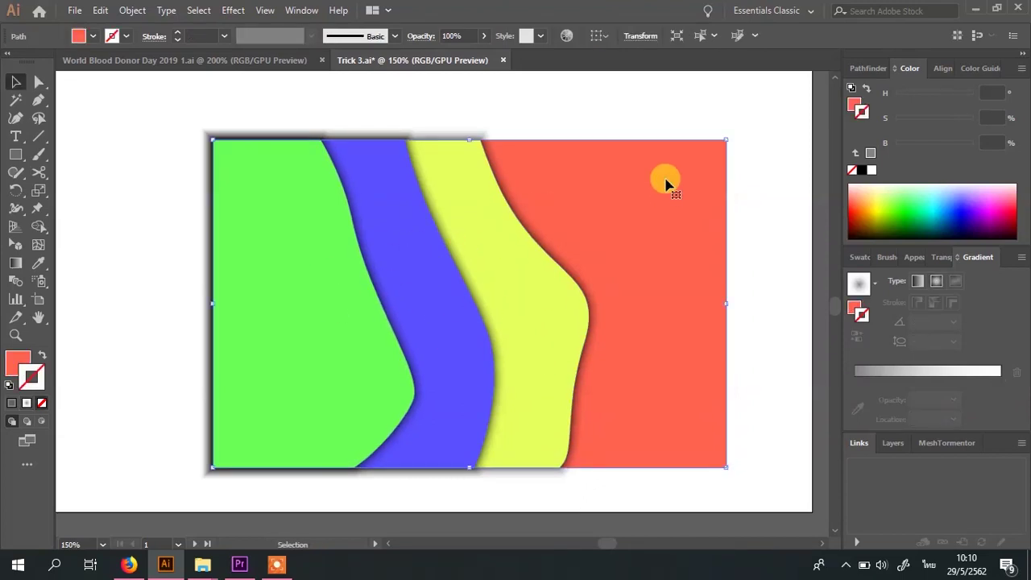
pyautogui.moveTo(687, 195)
pyautogui.mouseDown()
pyautogui.moveTo(684, 131)
pyautogui.moveTo(687, 198)
pyautogui.mouseUp()
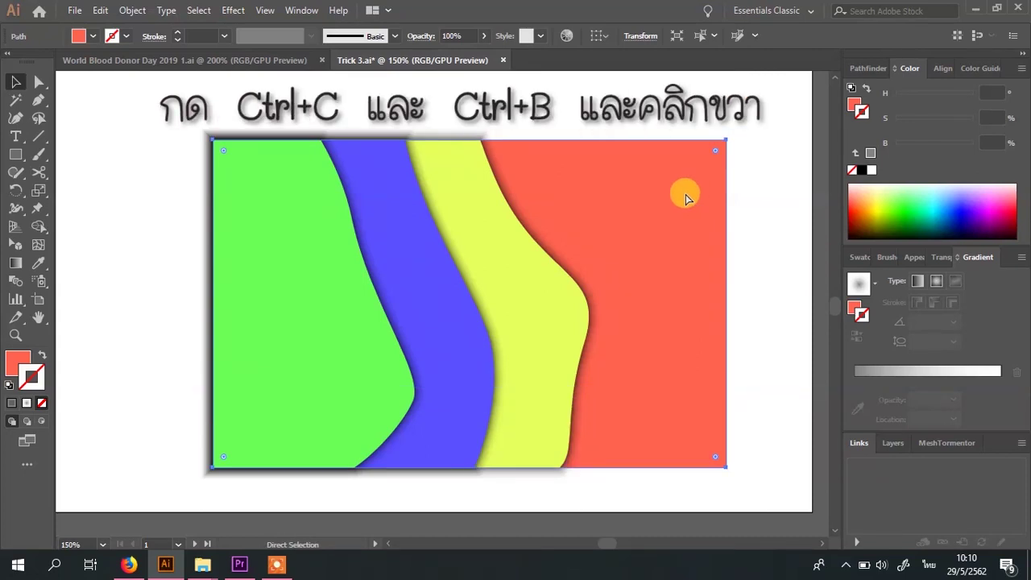
pyautogui.rightClick(679, 193)
pyautogui.moveTo(721, 425)
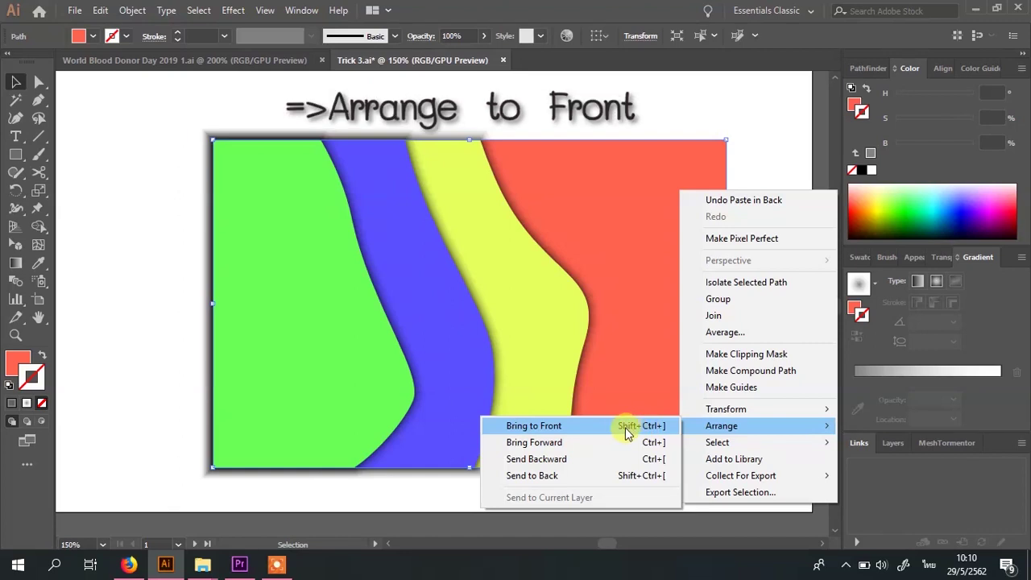
pyautogui.click(621, 425)
pyautogui.click(771, 253)
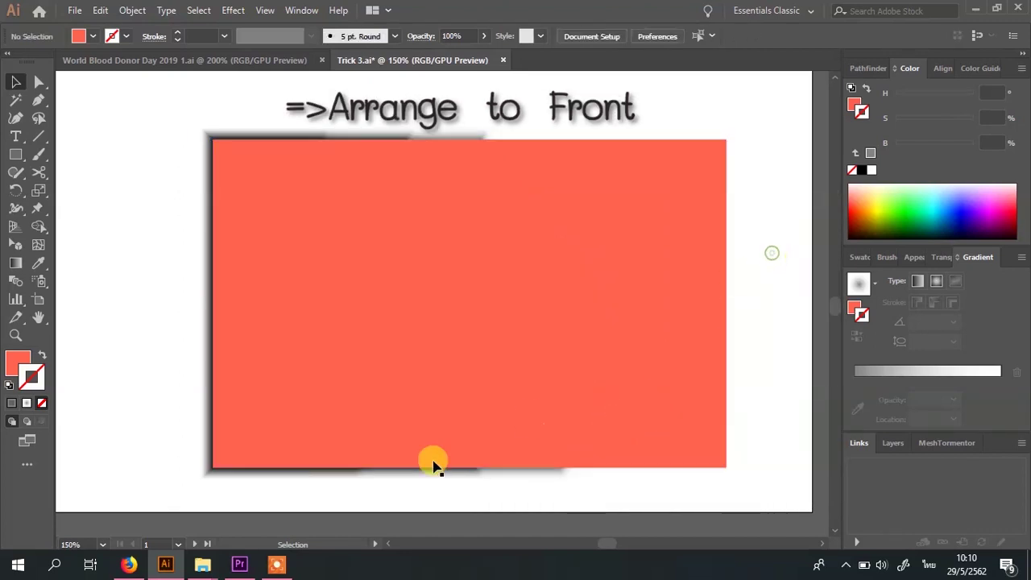
pyautogui.moveTo(161, 499)
pyautogui.mouseDown()
pyautogui.moveTo(445, 375)
pyautogui.moveTo(778, 129)
pyautogui.mouseUp()
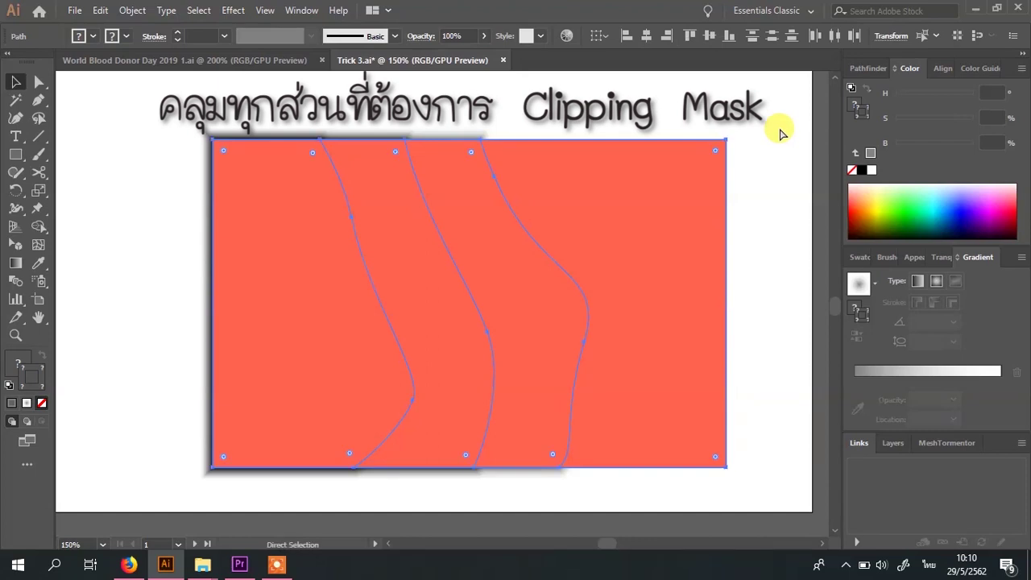
pyautogui.hotkey('ctrl', '7')
pyautogui.click(770, 124)
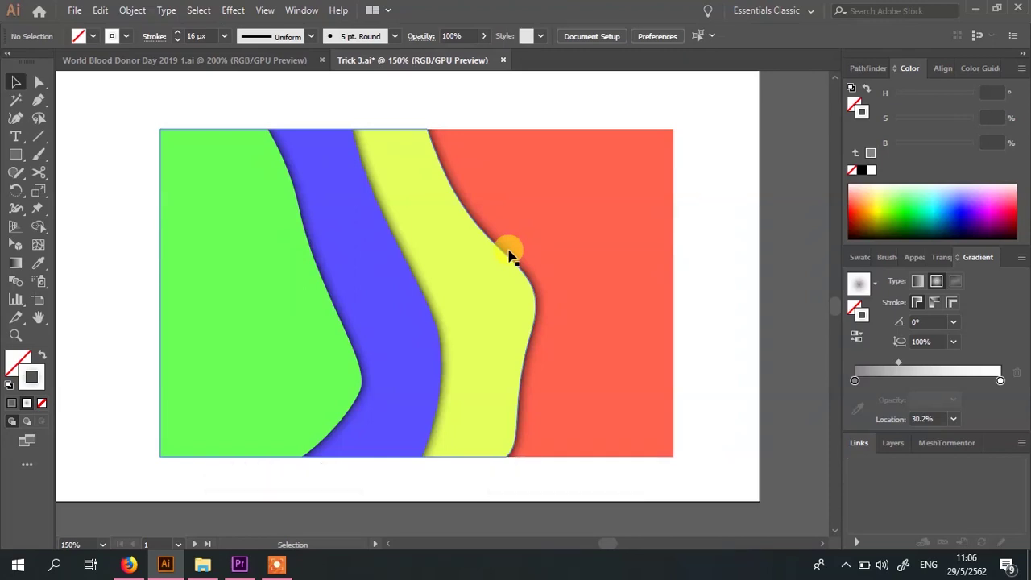
# - Select the yellow, blue and green shadow strokes and apply Object > Expand Appearance
pyautogui.press('a')
pyautogui.click(509, 256)
pyautogui.keyDown('shift'); pyautogui.click(414, 268); pyautogui.keyUp('shift')
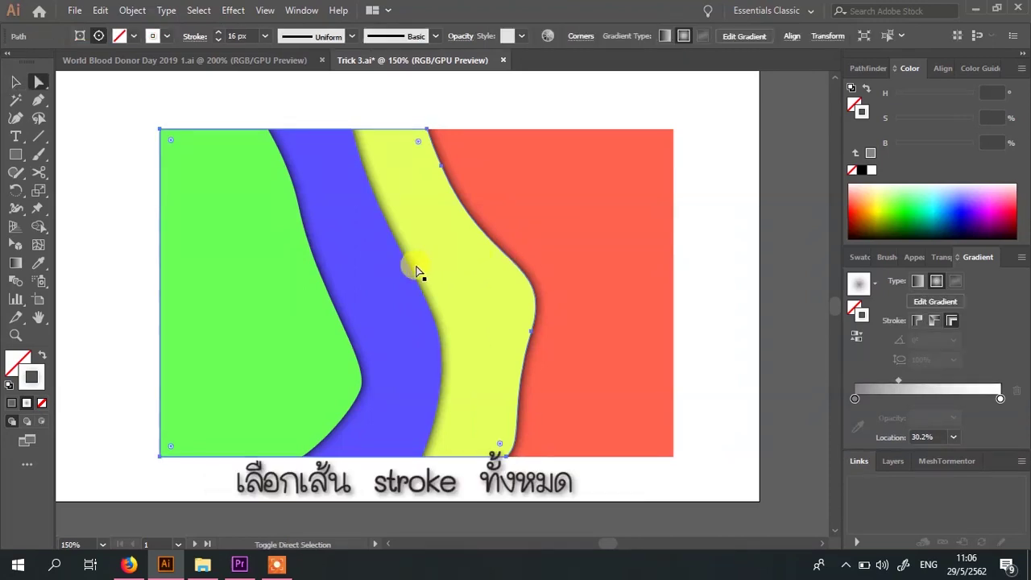
pyautogui.keyDown('shift'); pyautogui.click(340, 272); pyautogui.keyUp('shift')
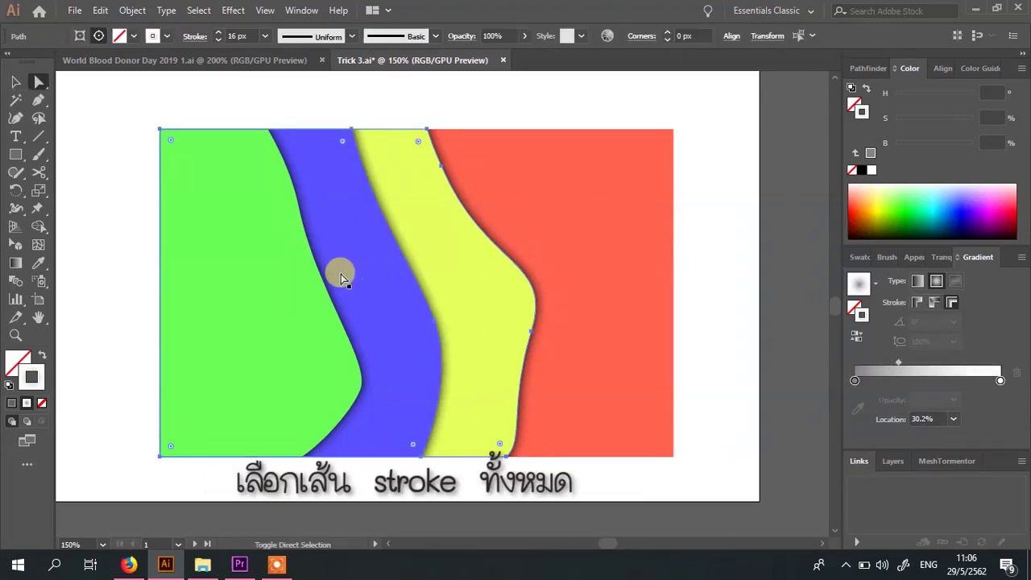
pyautogui.click(133, 11)
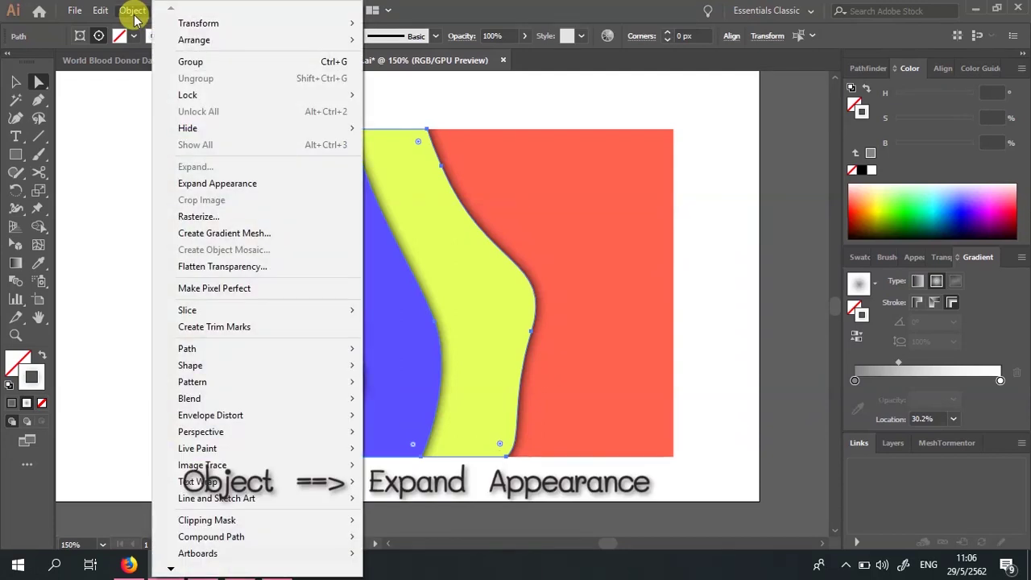
pyautogui.click(233, 194)
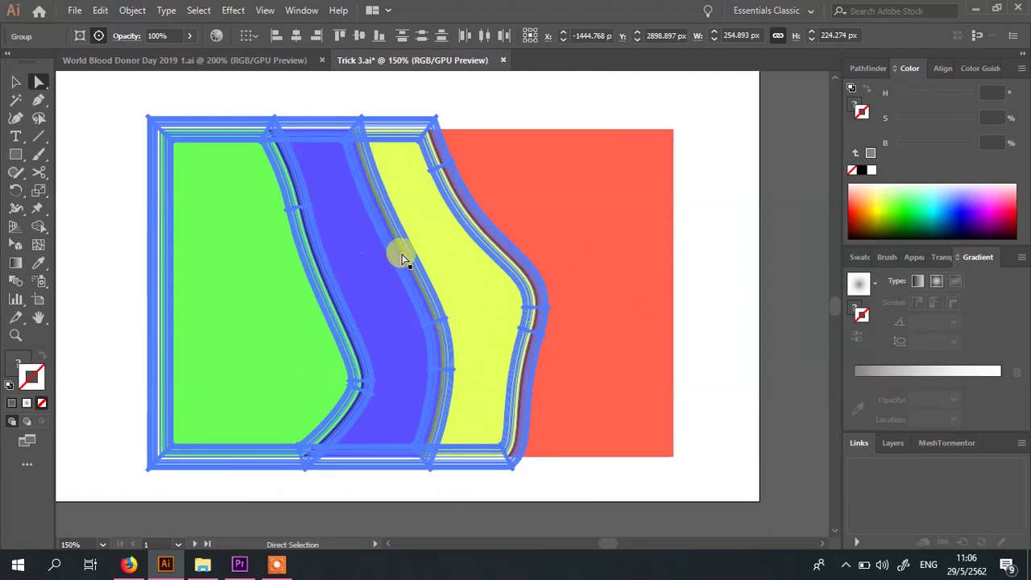
pyautogui.press('v')
pyautogui.click(777, 279)
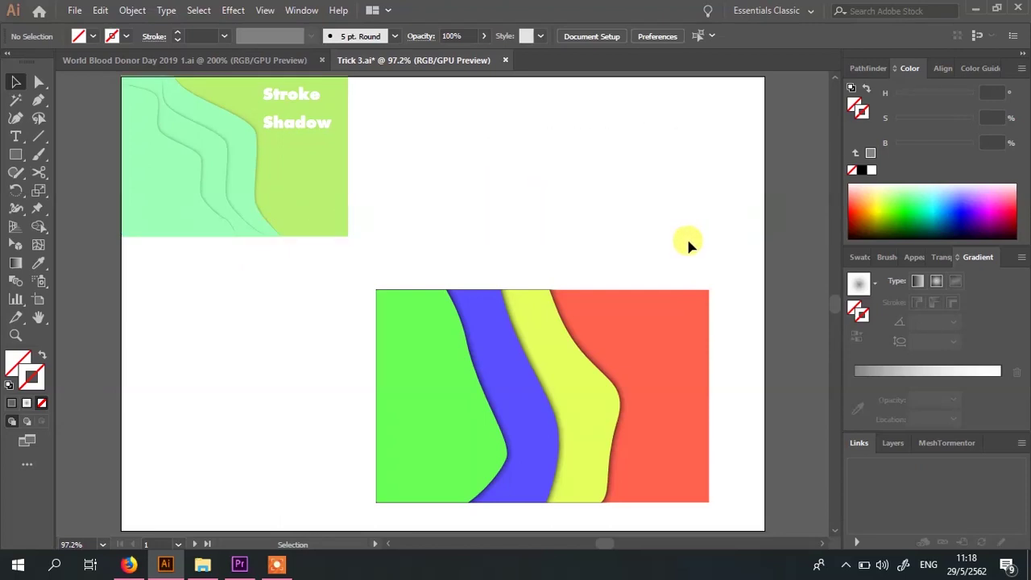
pyautogui.scroll(-2, 614, 255)
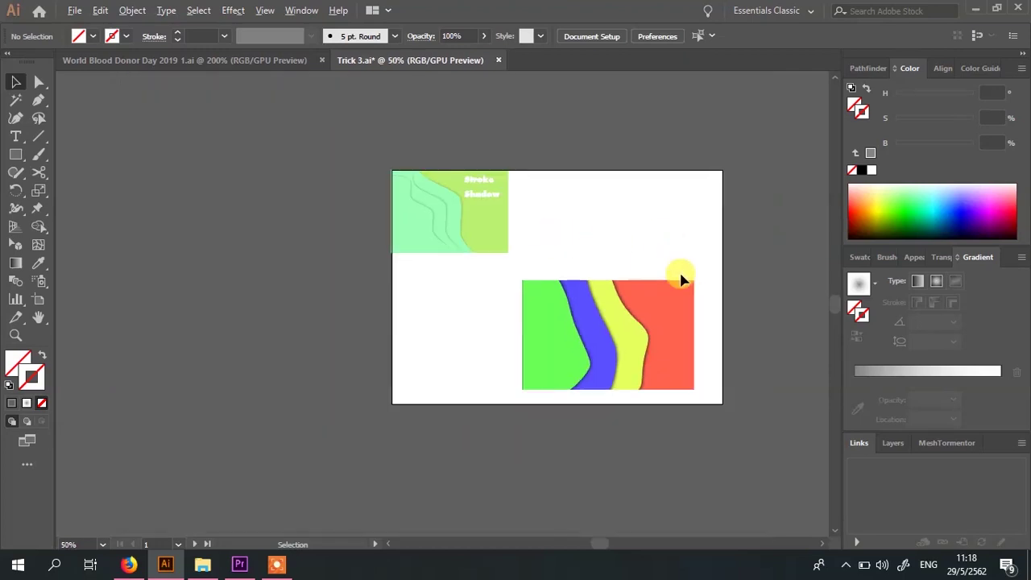
pyautogui.scroll(-4, 630, 260)
pyautogui.scroll(3, 209, 267)
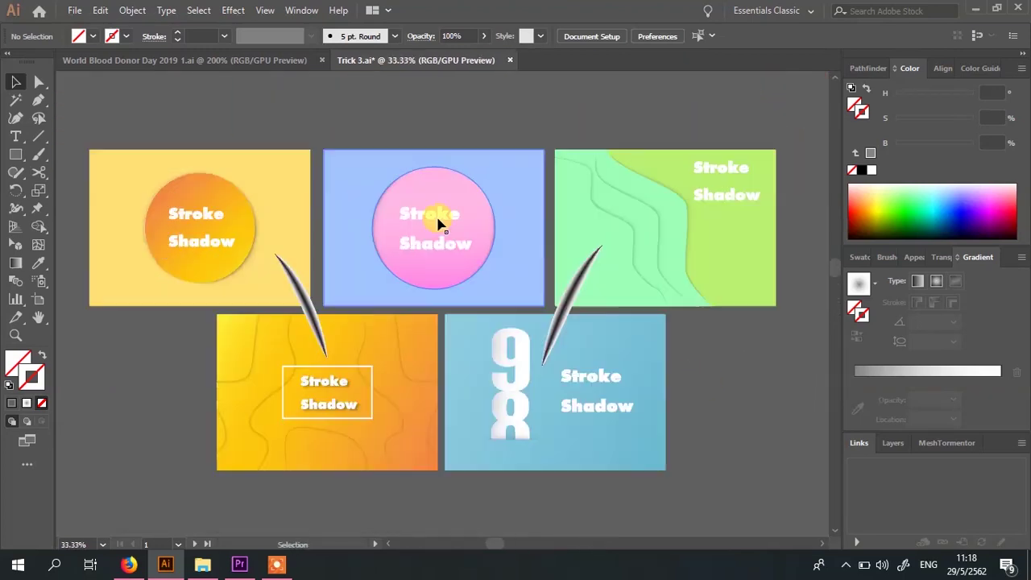
pyautogui.moveTo(524, 391); pyautogui.dragTo(619, 440)
pyautogui.moveTo(466, 228); pyautogui.dragTo(463, 174)
pyautogui.hotkey('ctrl', 'z')
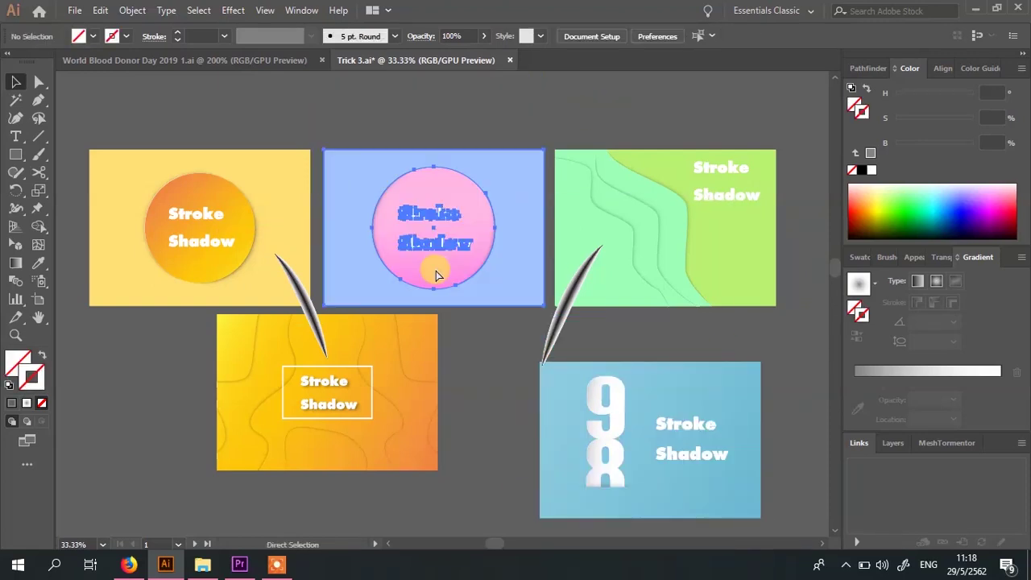
pyautogui.hotkey('ctrl', 'z')
pyautogui.click(515, 142)
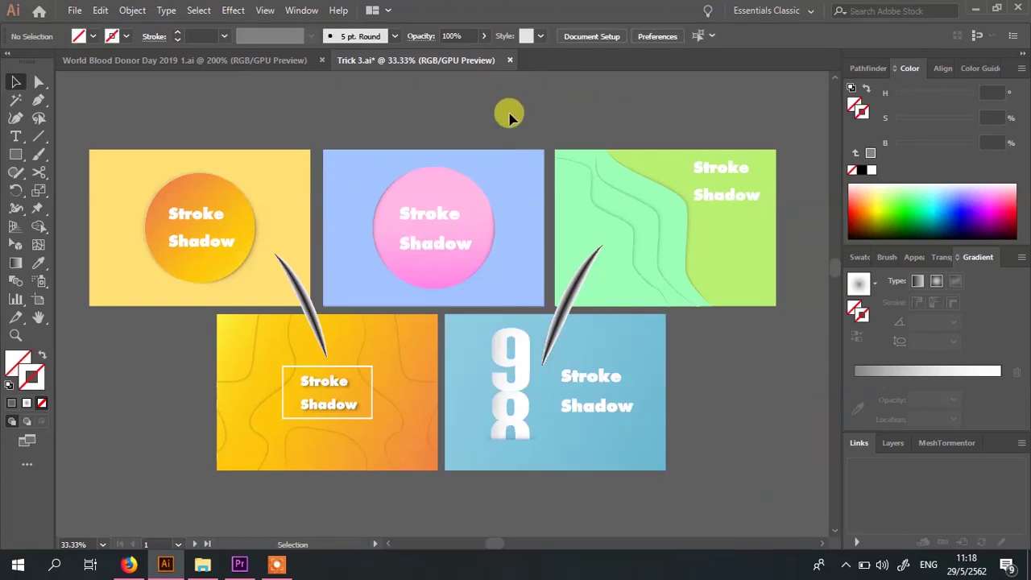